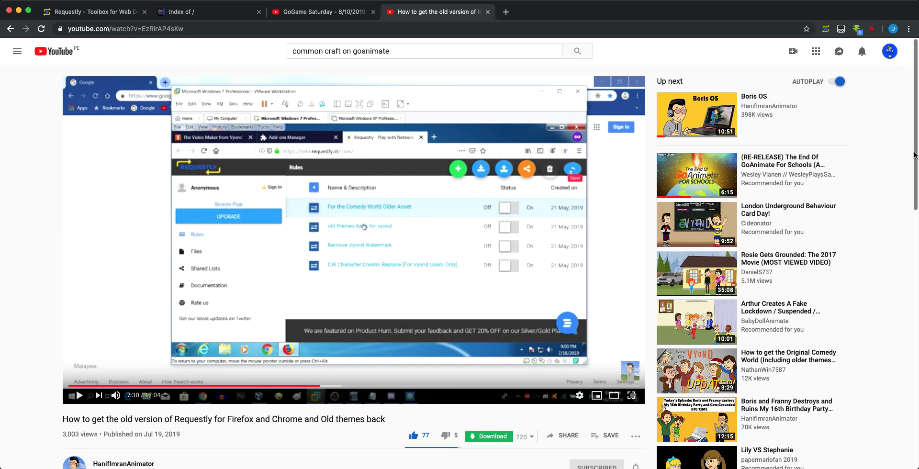
Scroll the video page and expand SHOW MORE to reveal the description's requestly_rules.txt Drive link
drag(916, 155, 915, 254)
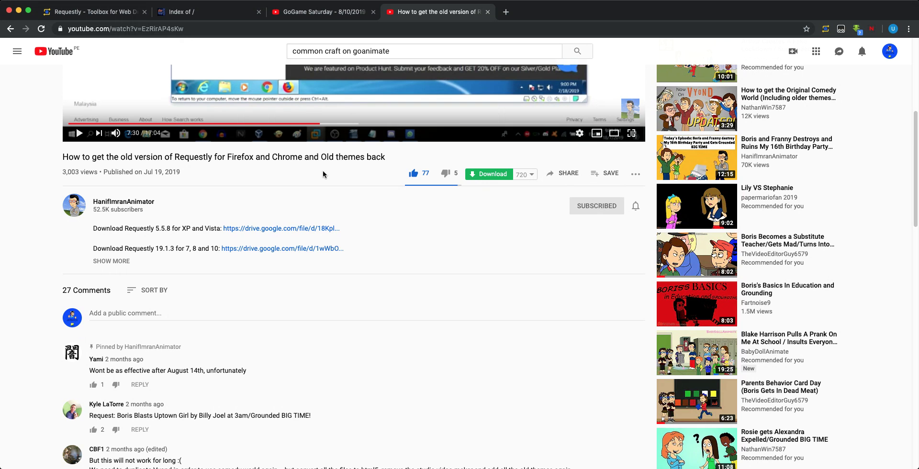
drag(916, 159, 914, 106)
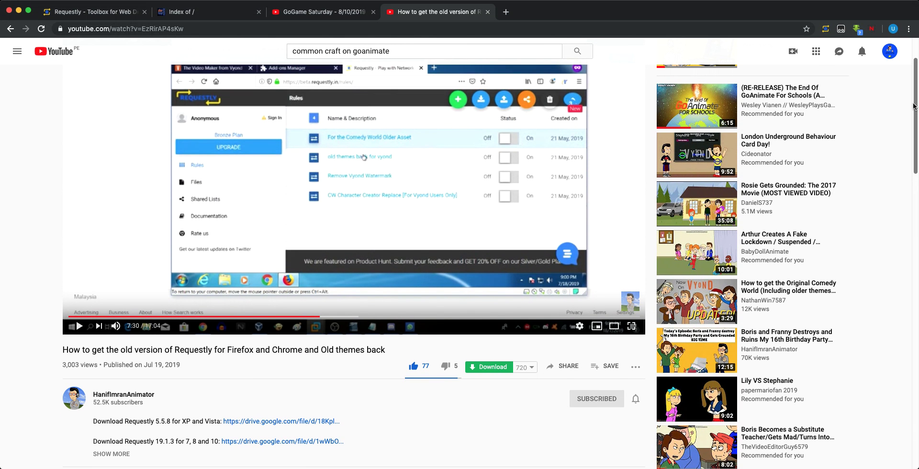
drag(914, 106, 917, 140)
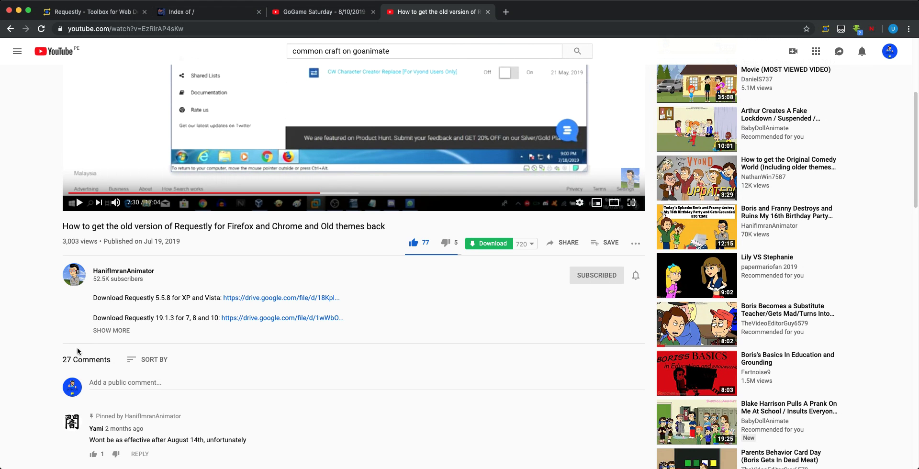
click(107, 333)
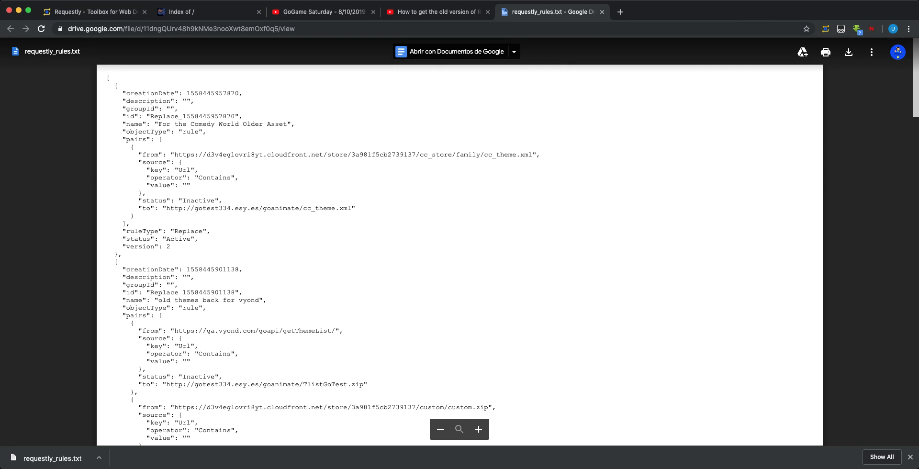
Import requestly_rules.txt into Requestly through the Upload Rules option in the three-dot menu
click(73, 11)
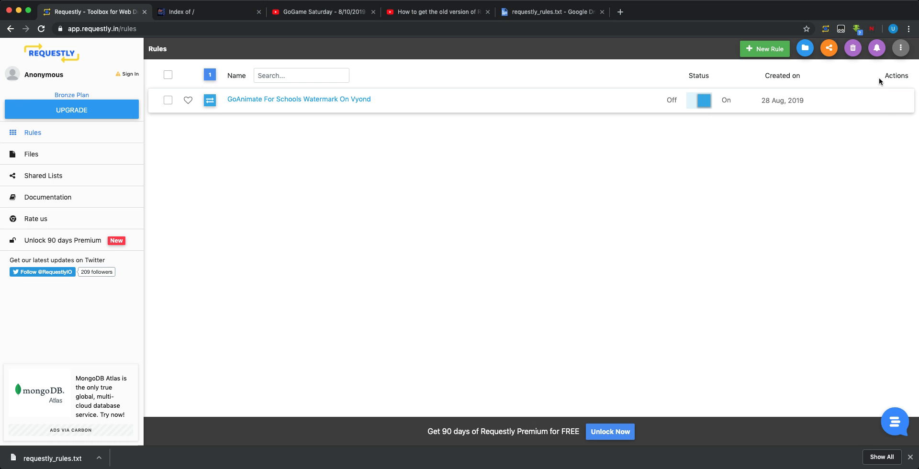
click(805, 49)
click(567, 101)
click(901, 49)
click(879, 68)
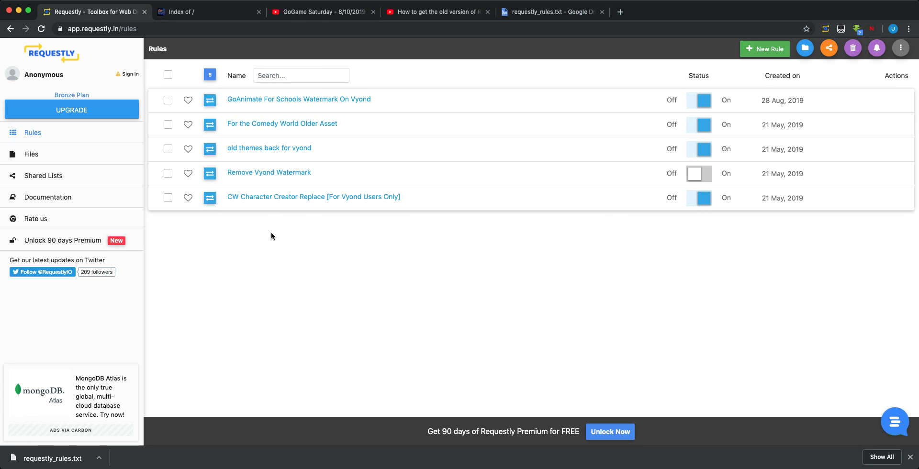
Open the 'old themes back for vyond' rule and select its custom.zip source URL
click(310, 199)
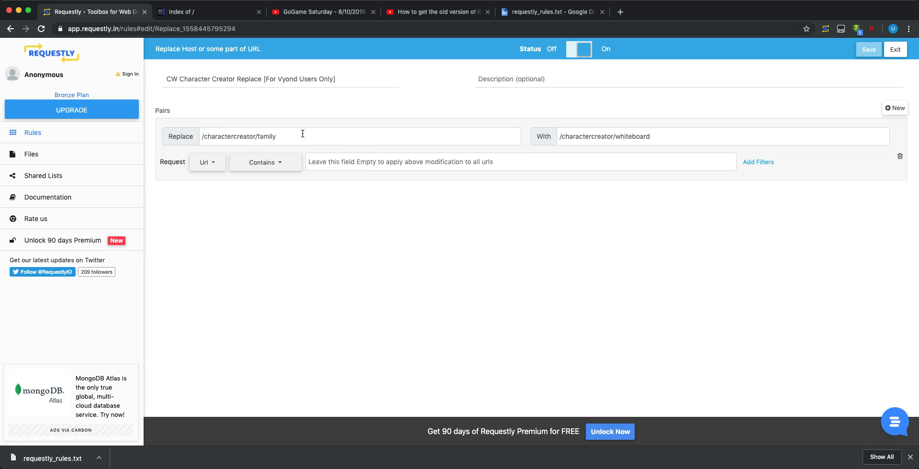
click(53, 141)
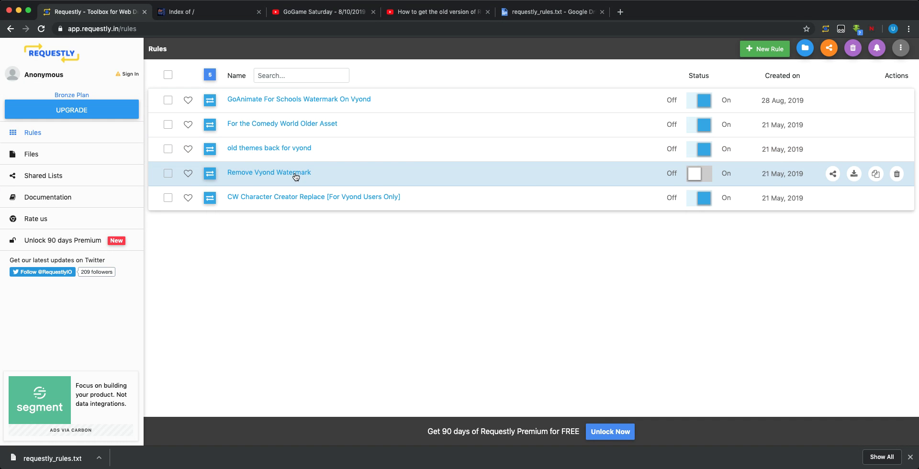
click(288, 148)
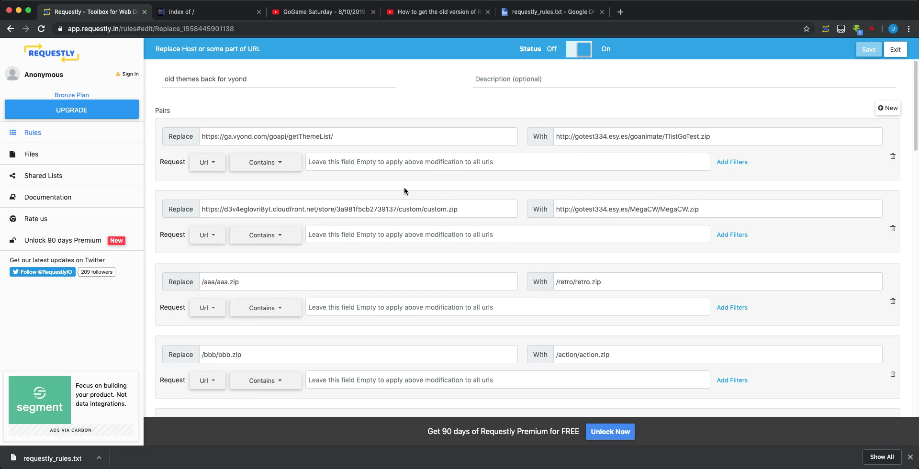
click(486, 216)
key(super+a)
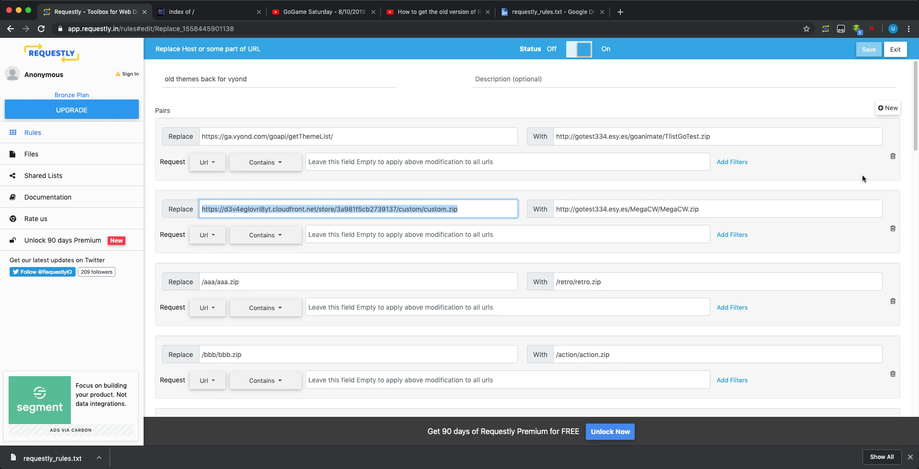
Delete every replacement pair except custom.zip and common.zip, from getThemeList through /nnn to /monstermsh
click(894, 158)
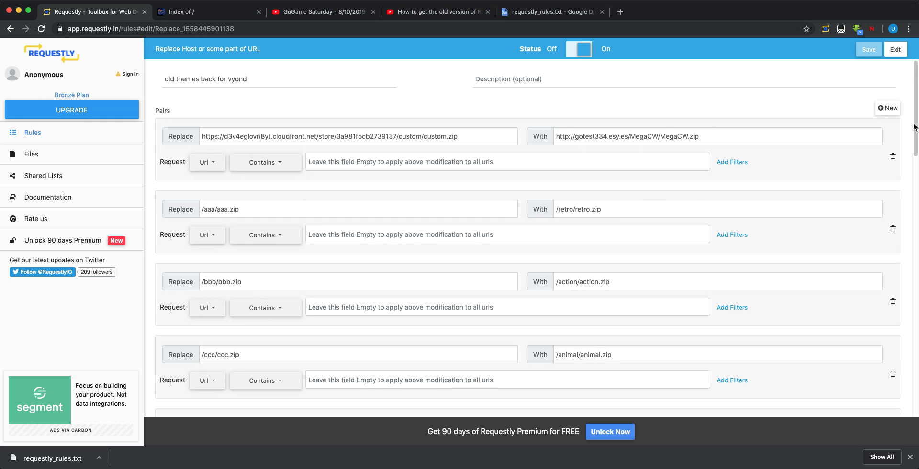
click(893, 230)
click(894, 230)
click(893, 230)
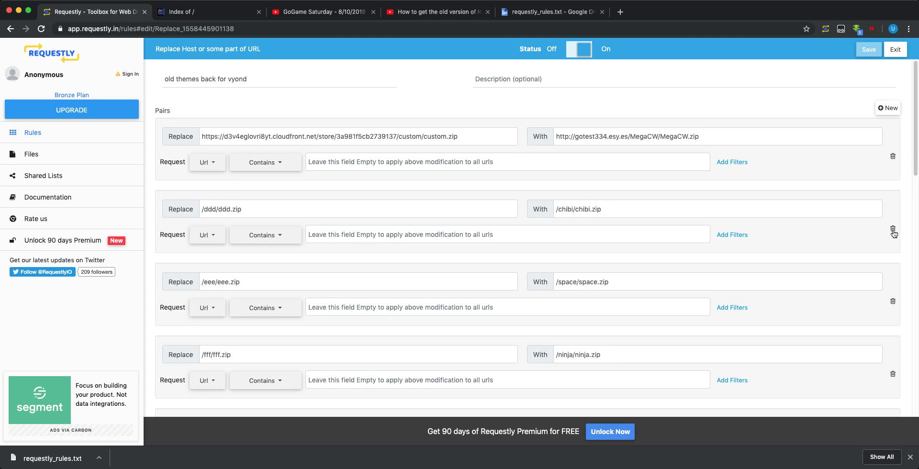
click(894, 230)
click(893, 230)
click(894, 230)
click(894, 230)
click(894, 230)
click(893, 230)
click(893, 230)
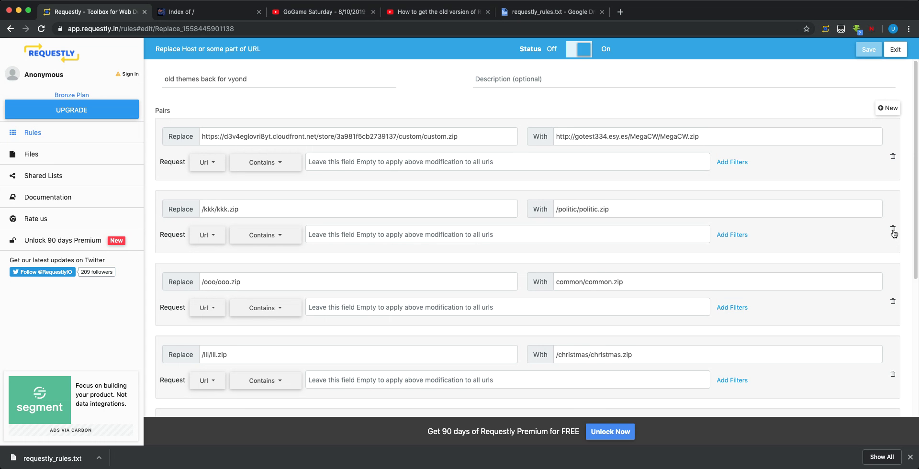
click(893, 230)
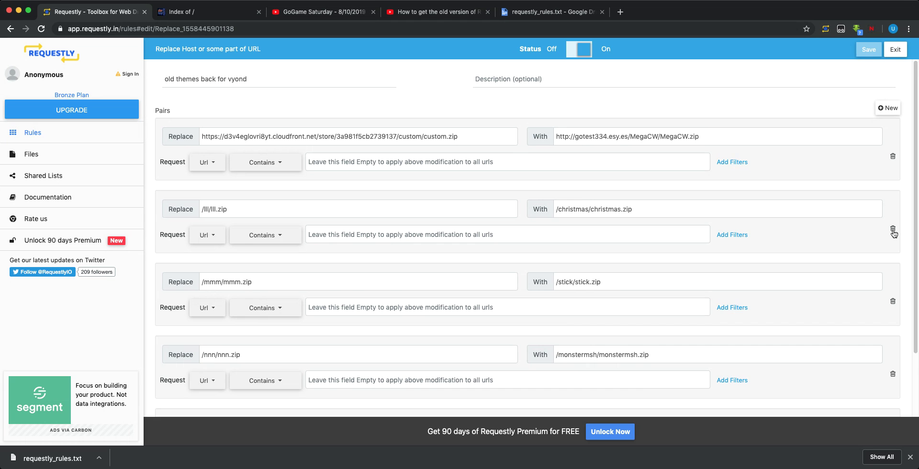
click(893, 230)
click(893, 230)
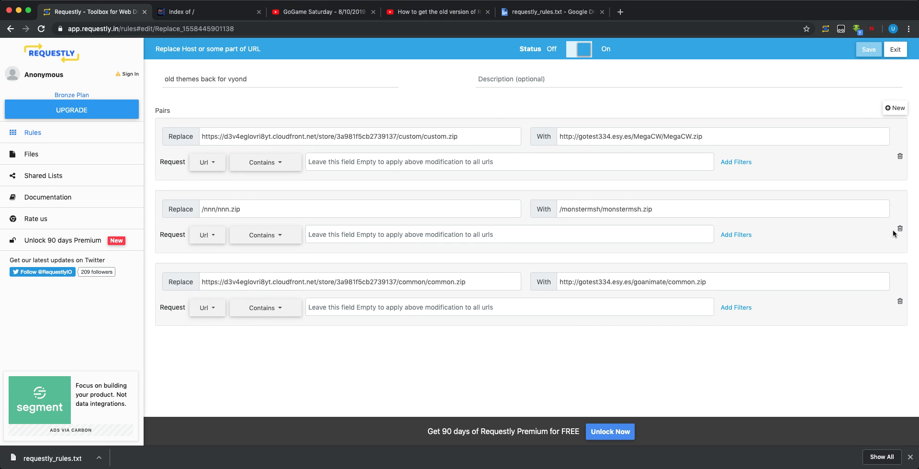
click(893, 230)
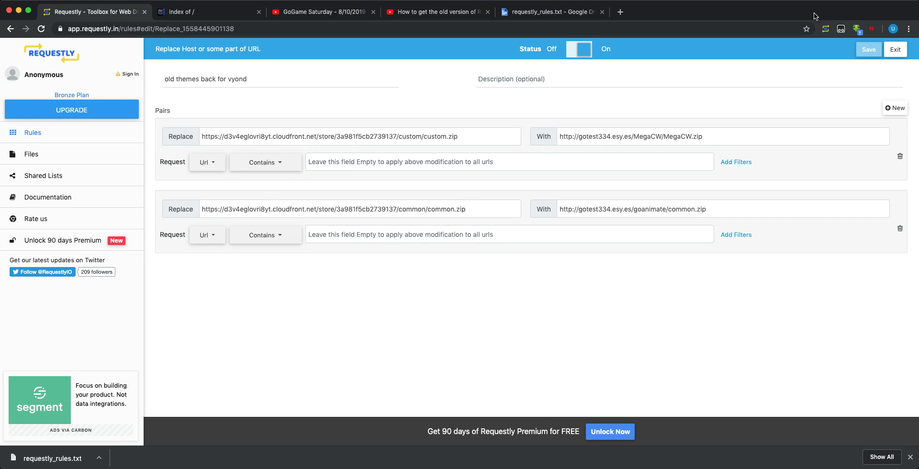
Look up the GoTest334 channel name, then switch to the gotest334.esy.es directory listing
click(398, 10)
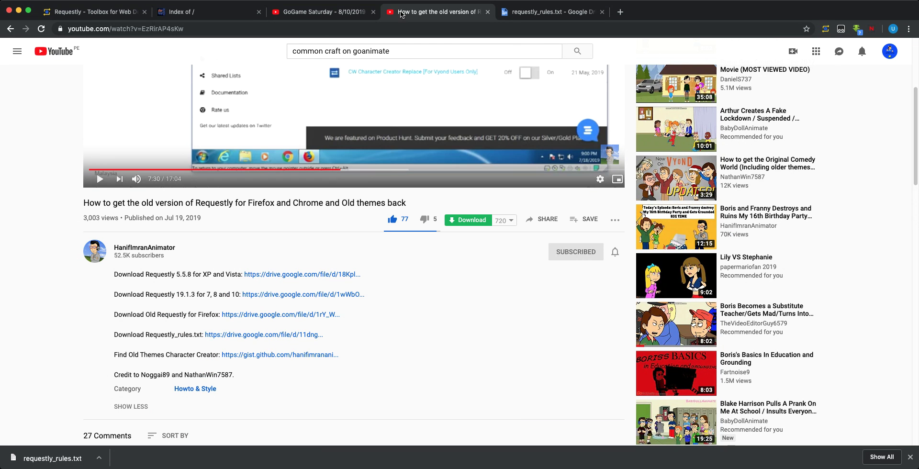
click(19, 56)
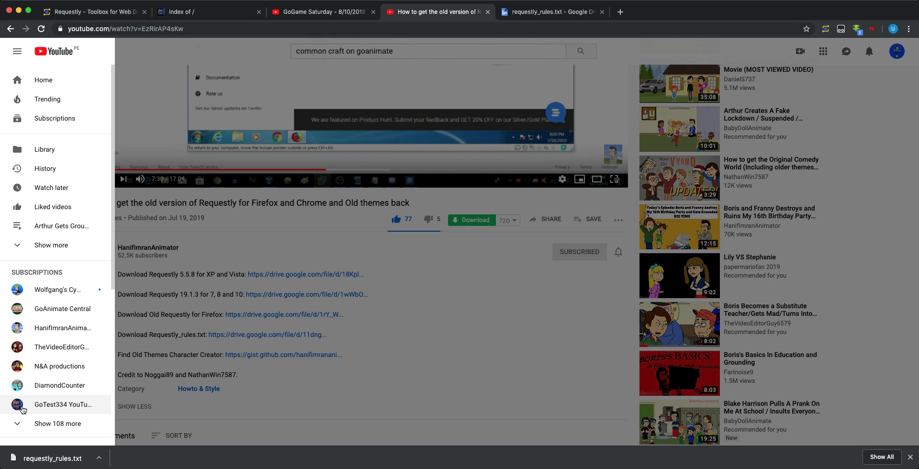
triple_click(34, 406)
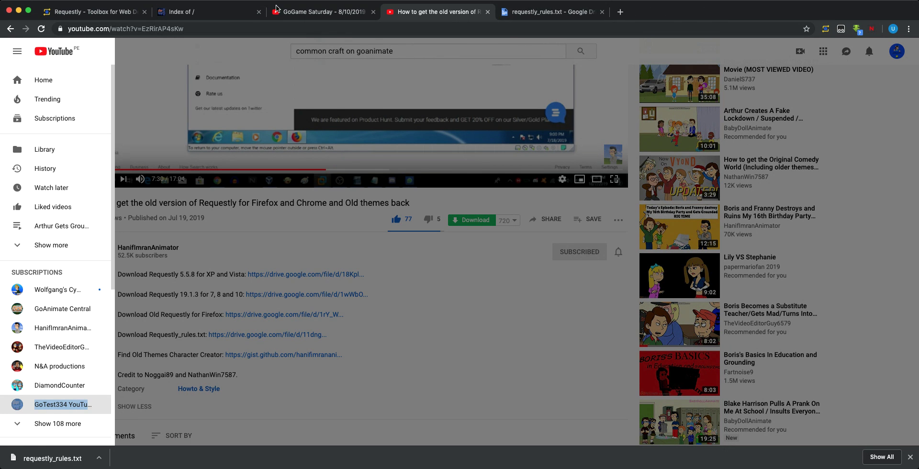
click(215, 11)
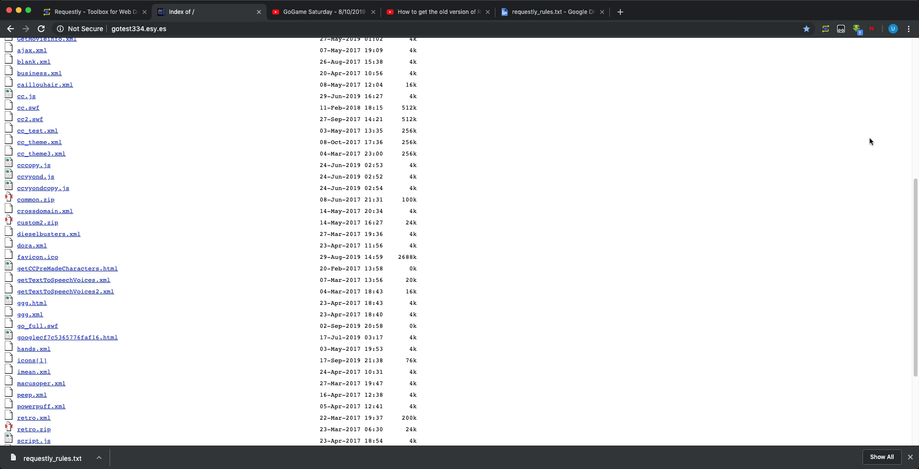
Build and copy the full goanimate/McwCustom.zip address, then return to the Requestly rule editor
drag(916, 242, 917, 74)
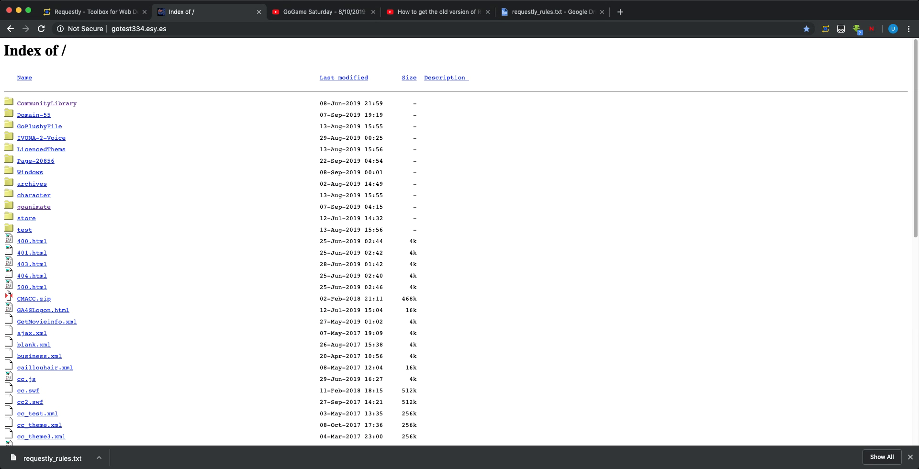
click(30, 207)
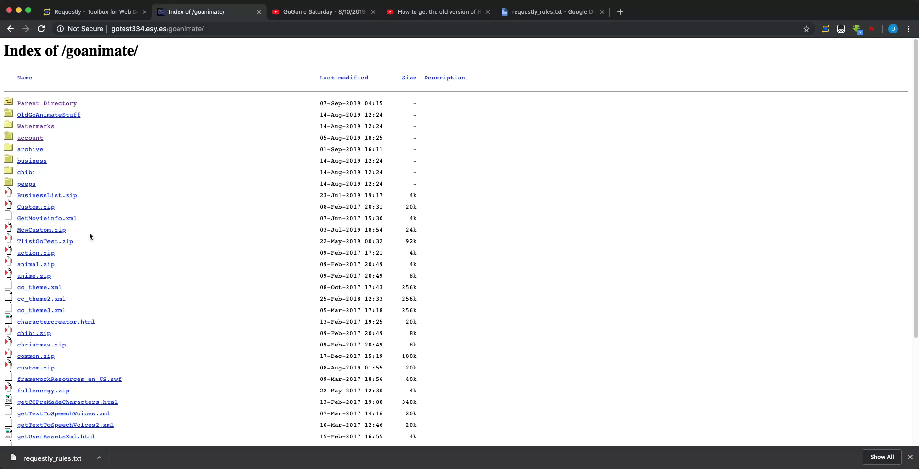
drag(74, 228, 18, 231)
key(super+c)
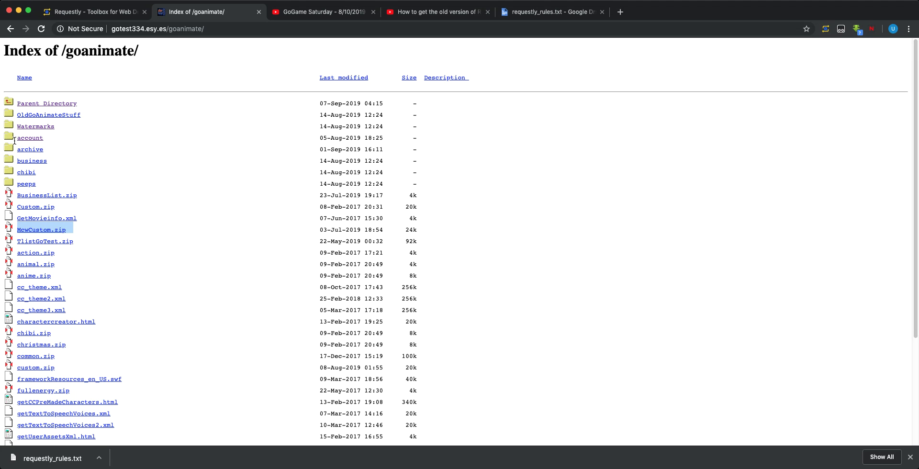
click(285, 27)
click(301, 30)
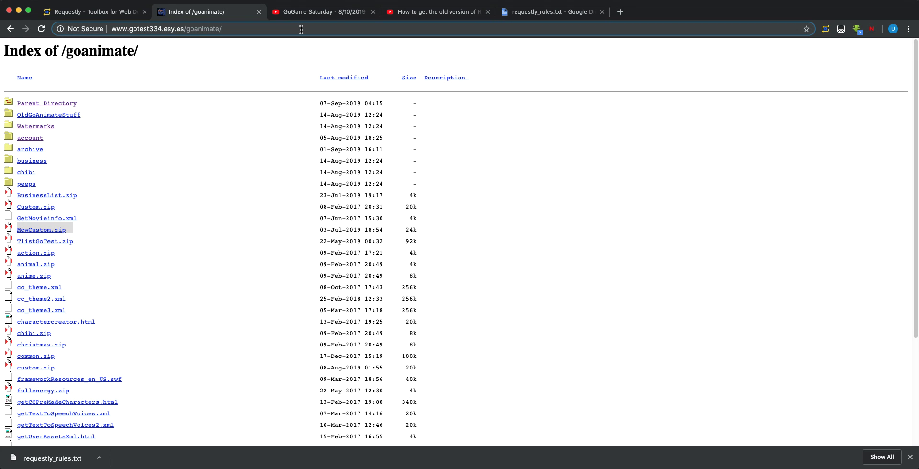
key(super+v)
key(Return)
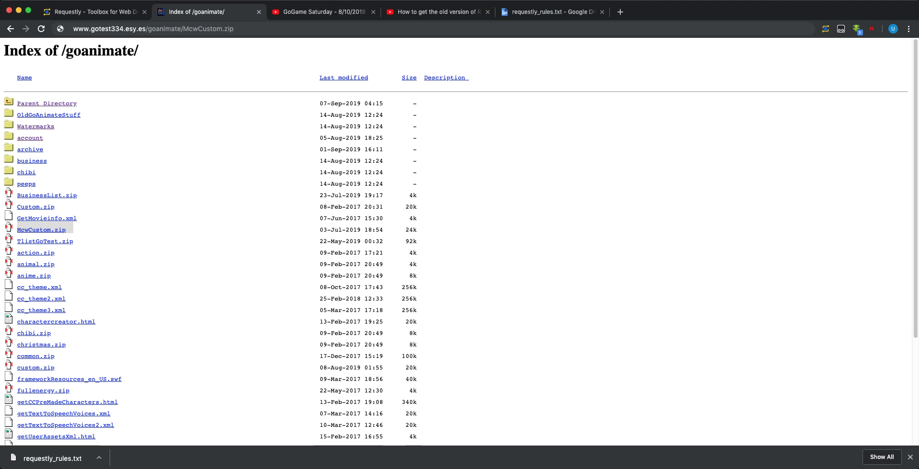
key(super+a)
key(super+c)
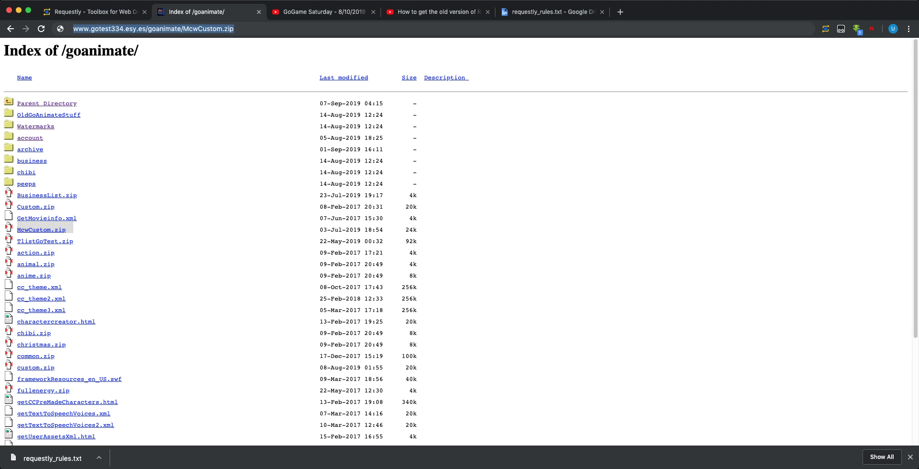
click(108, 12)
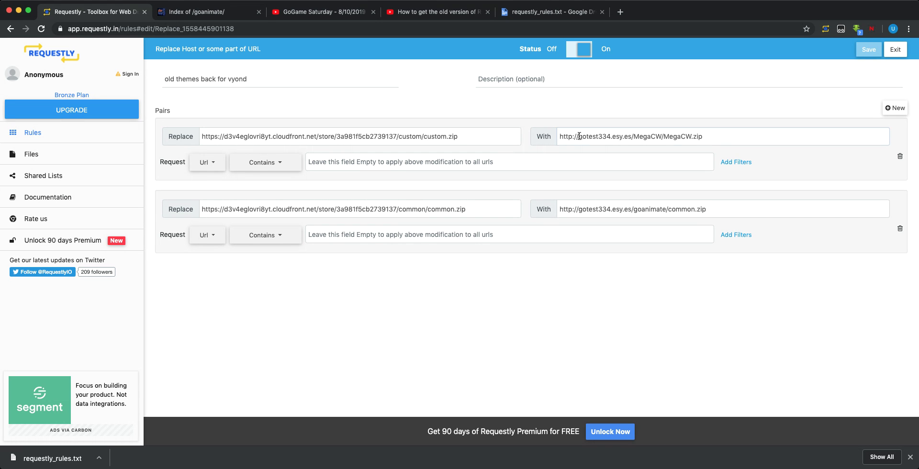
Paste the copied McwCustom.zip address over the MegaCW.zip URL in the first pair's replacement field
drag(579, 136, 738, 150)
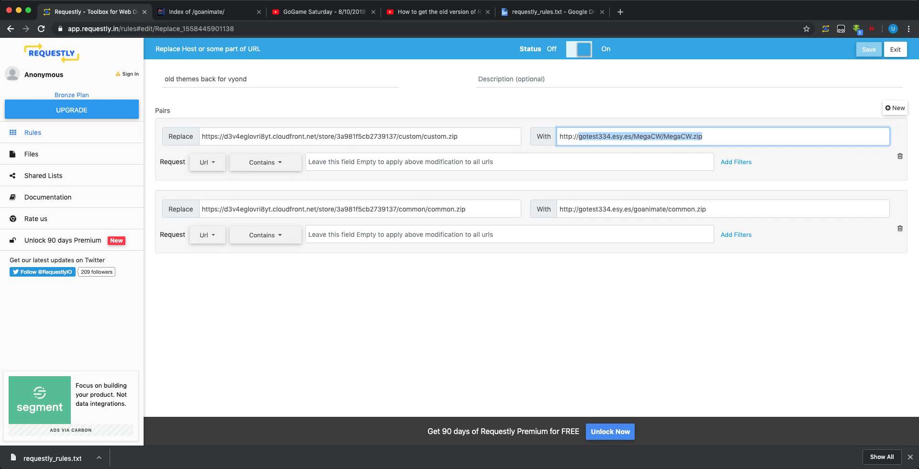
key(super+v)
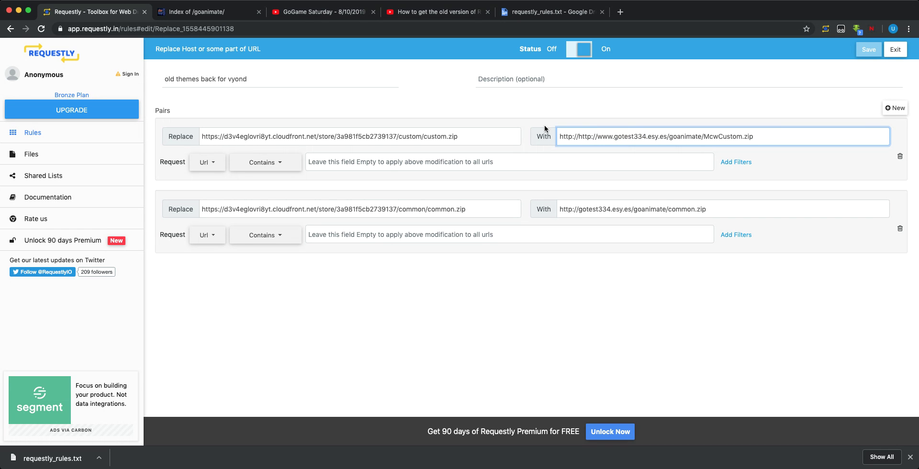
shift+click(577, 136)
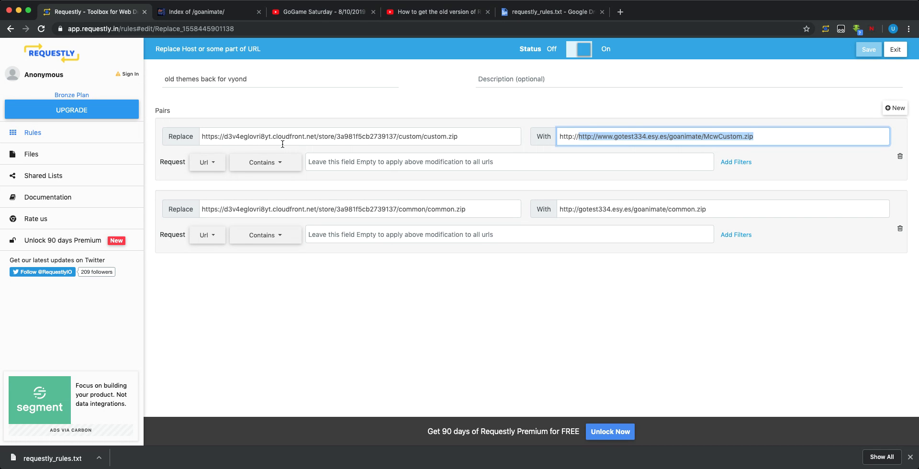
key(Right)
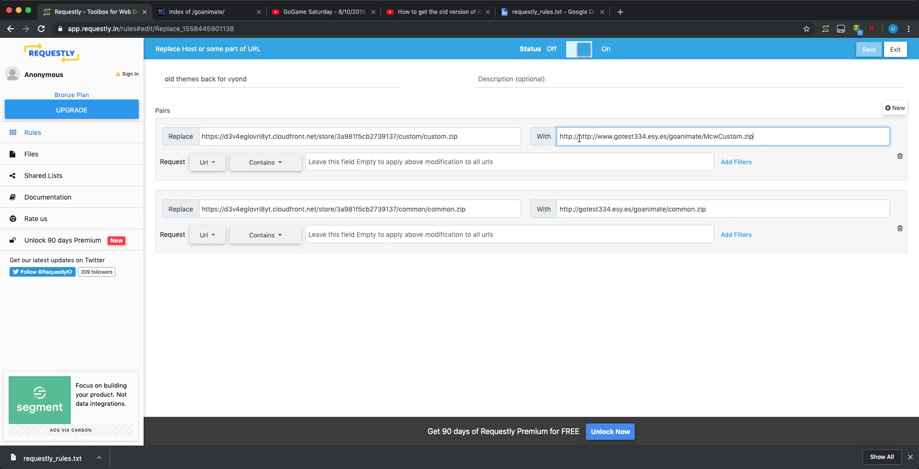
drag(578, 137, 558, 137)
key(BackSpace)
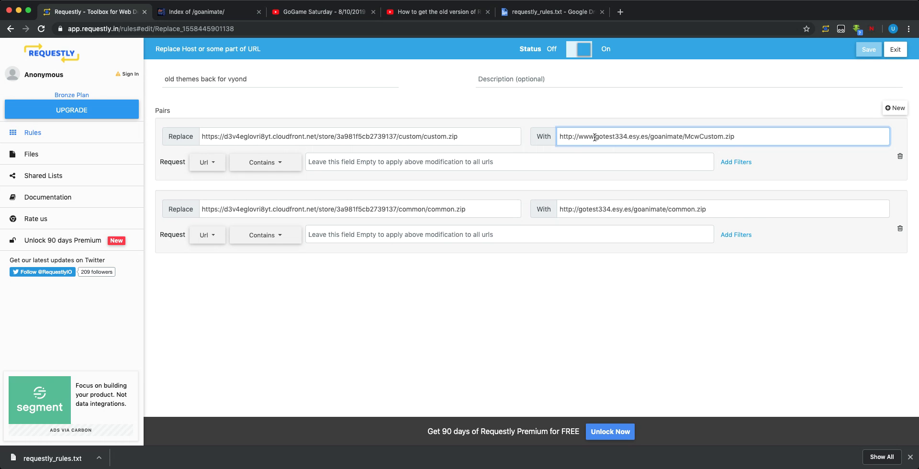
mouse_move(594, 139)
mouse_down()
mouse_move(694, 138)
mouse_move(578, 137)
mouse_up()
key(BackSpace)
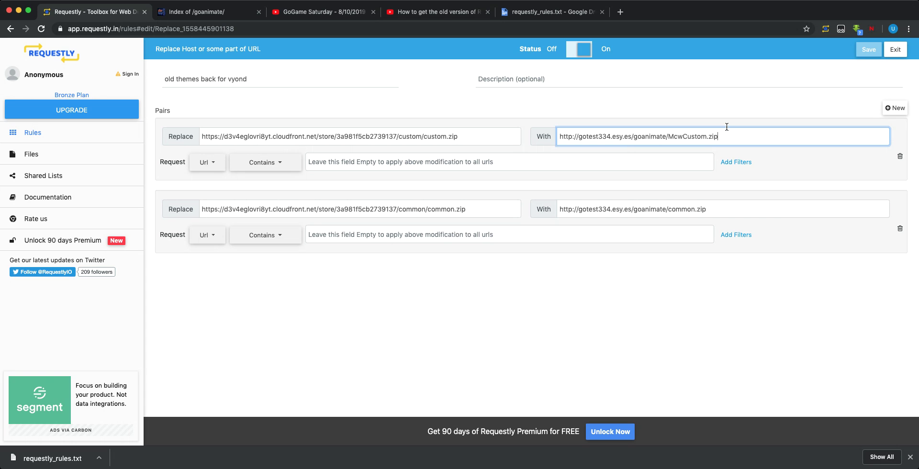
click(869, 53)
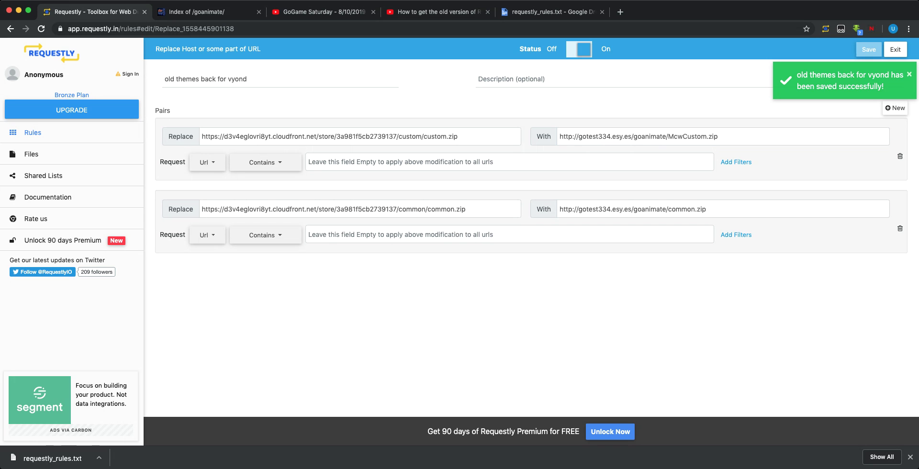
click(619, 13)
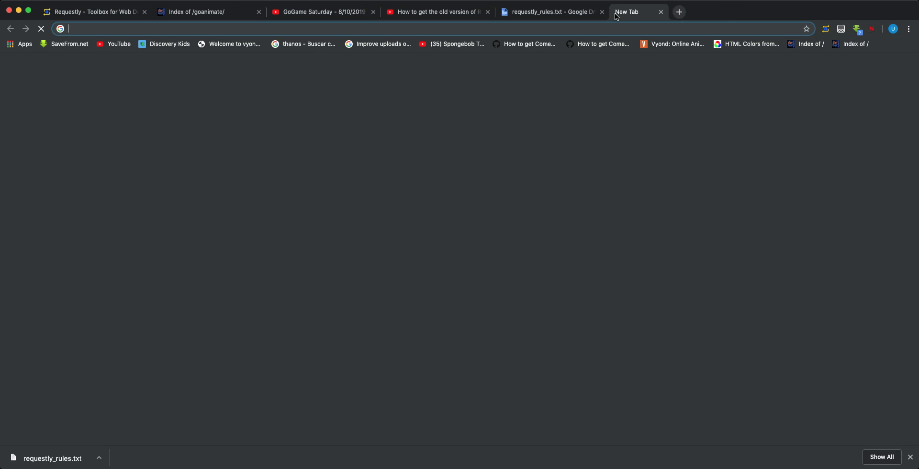
Go from the Vyond bookmark to the Try It Free sign-up form and pick the saved first name
click(672, 47)
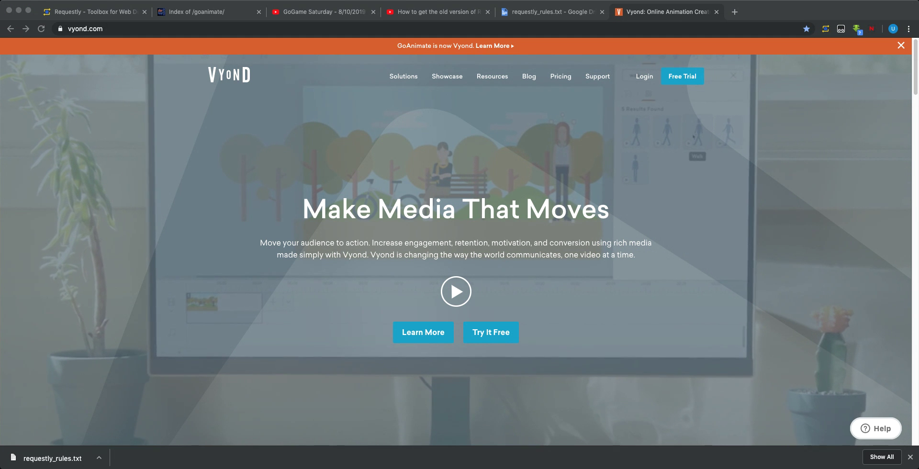
click(480, 333)
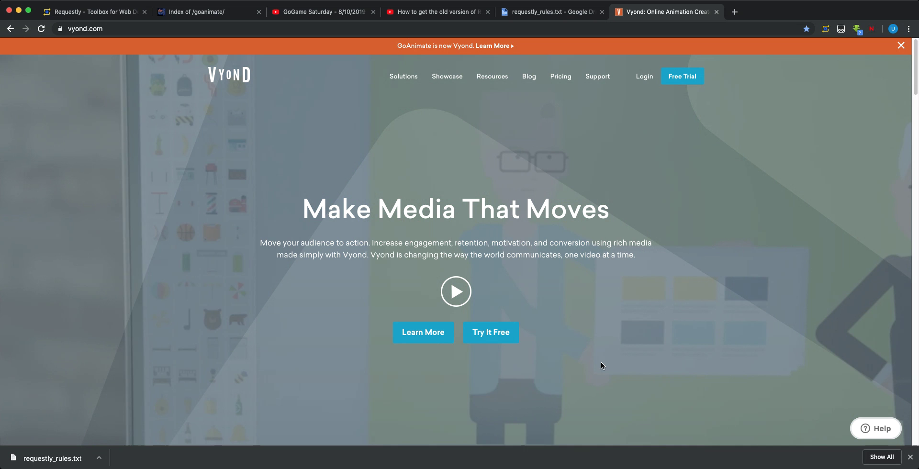
click(484, 340)
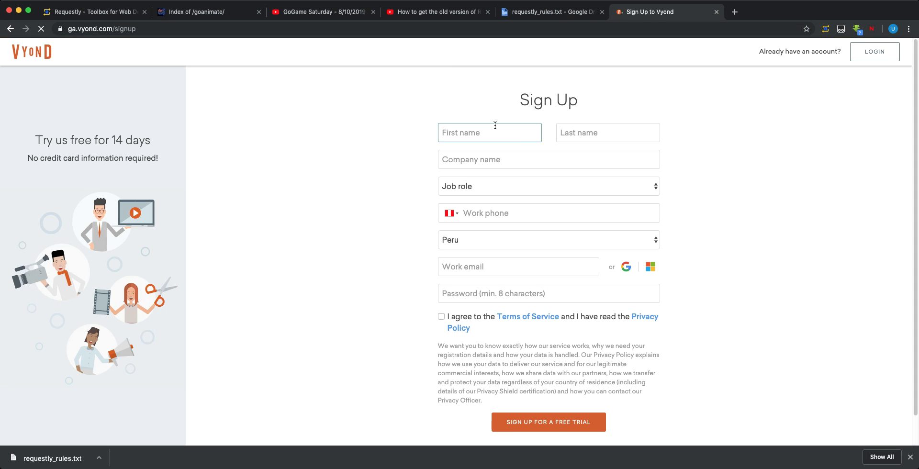
click(495, 125)
key(Down)
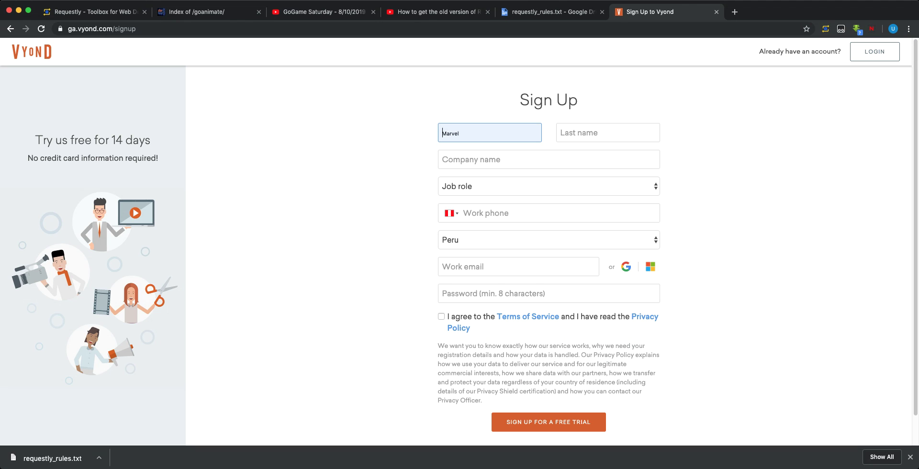
Accept the autofilled first name, then enter the last name and company 'fdsffdsfd'
key(Return)
click(578, 131)
text(David)
click(566, 152)
text(fdsffdsfd)
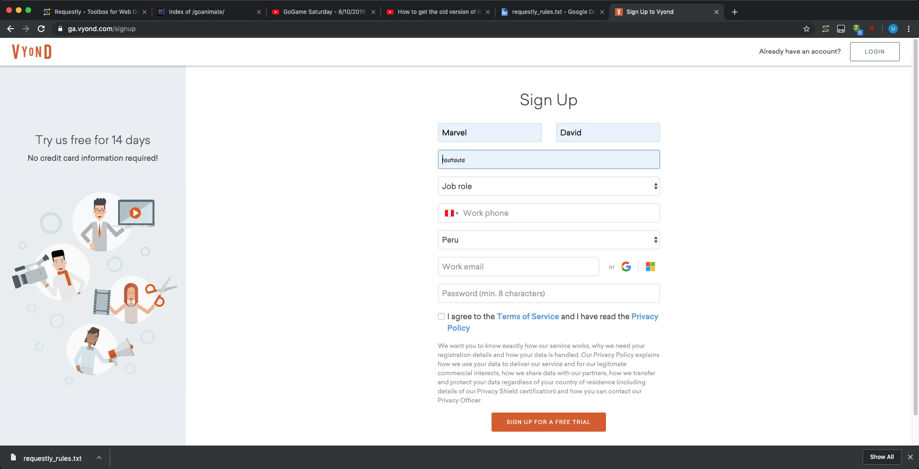
Choose Accounting/Finance as job role, enter the work phone, and search 'tempp mail' in a new tab
key(Tab)
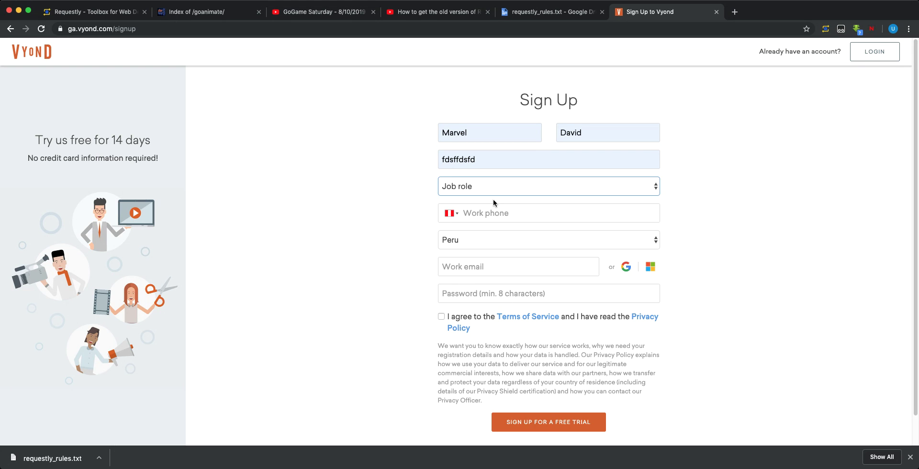
click(506, 217)
text(965328220)
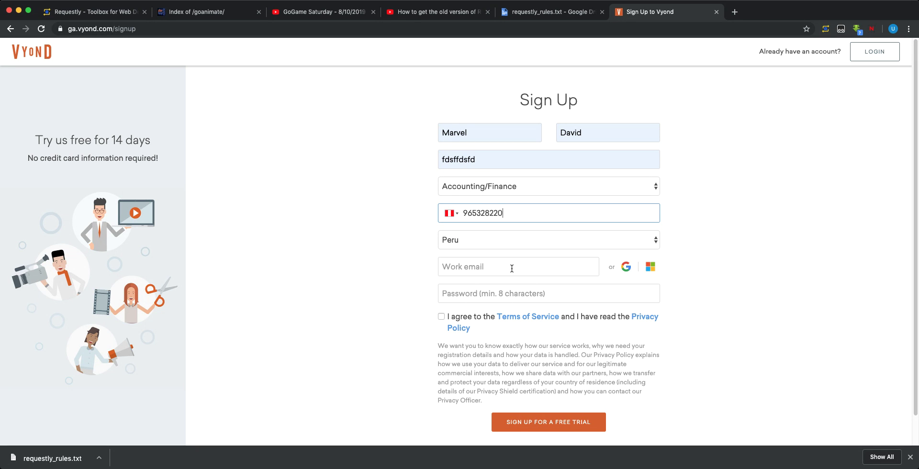
click(511, 266)
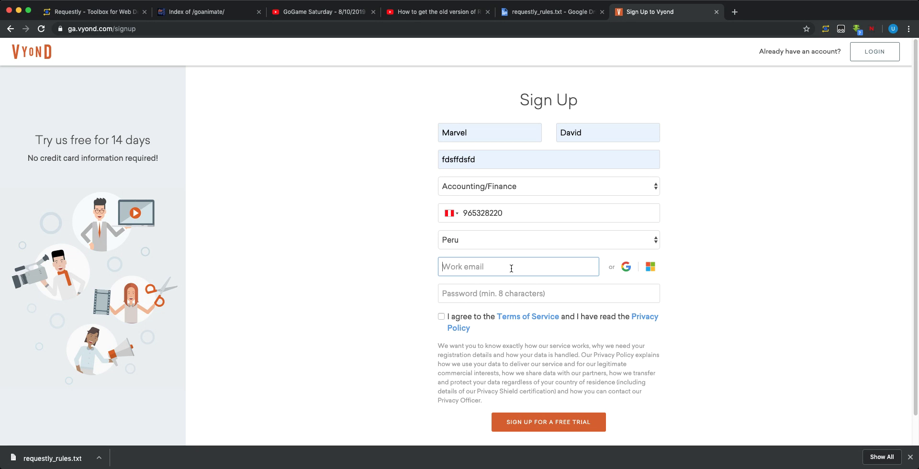
key(super+t)
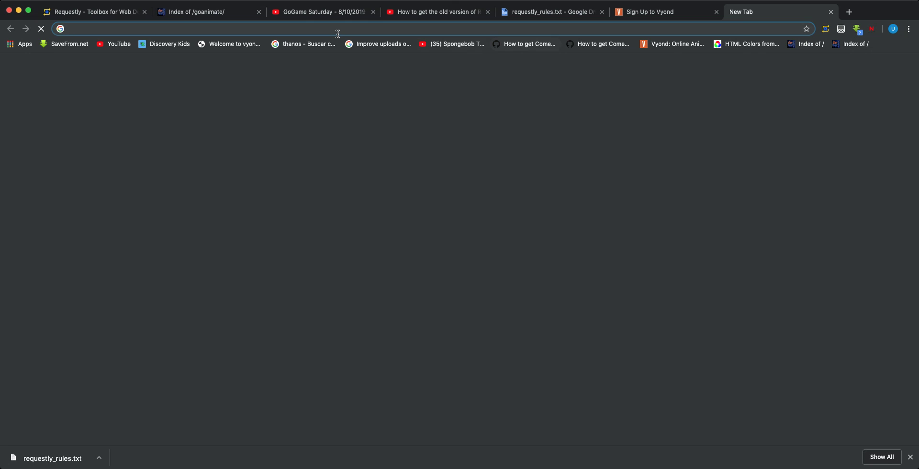
text(temp)
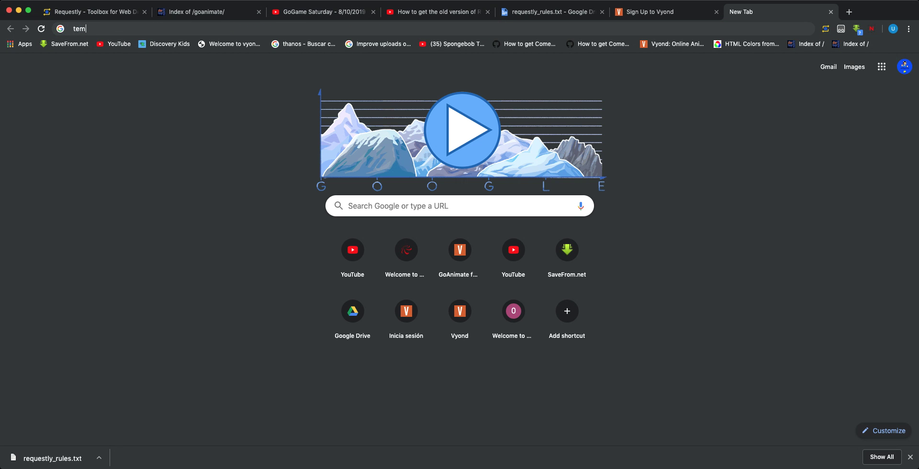
text(p mail)
Open Temp Mail from the search, clear the wrong paste from Vyond's Work email, and copy the temporary address
key(Return)
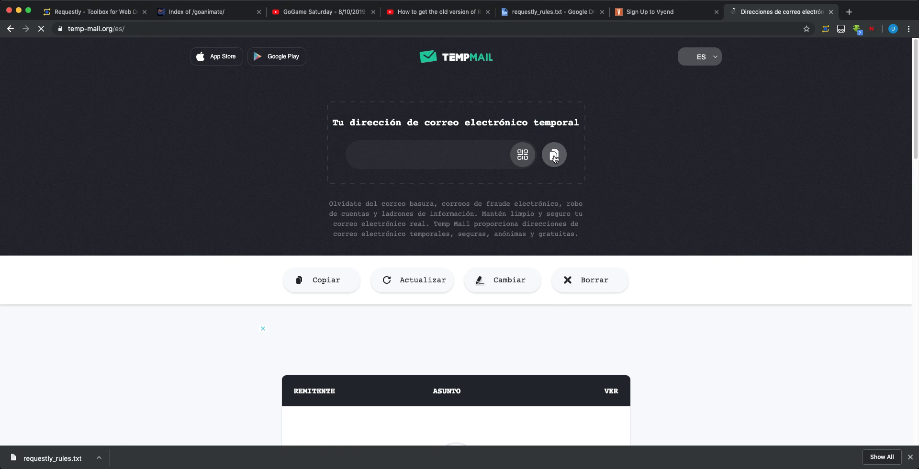
click(640, 15)
text(http://www.gotest334.esy.es/goanimate/MovCustom.xsp)
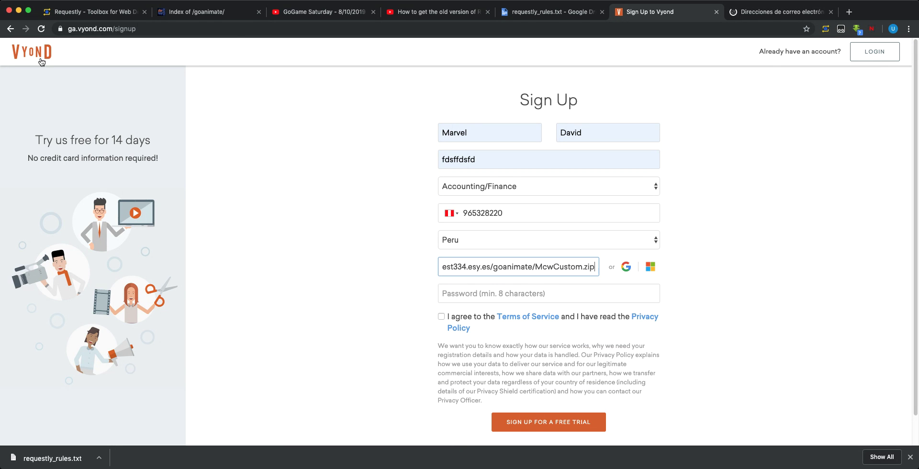
key(super+Left)
key(super+a)
scroll(917, 435, down, 1)
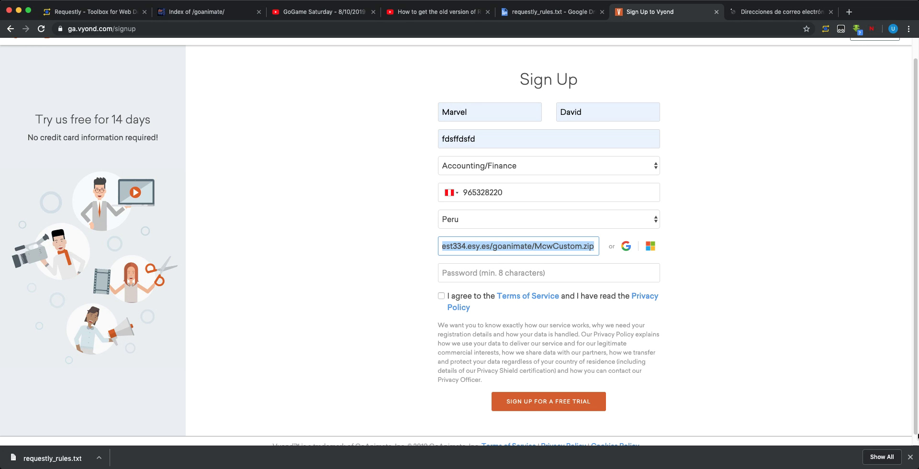
key(BackSpace)
key(ctrl+Tab)
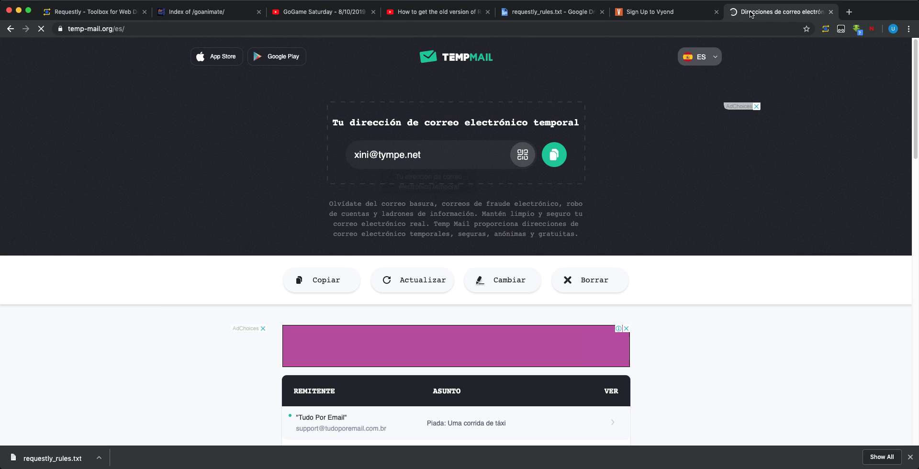
click(554, 154)
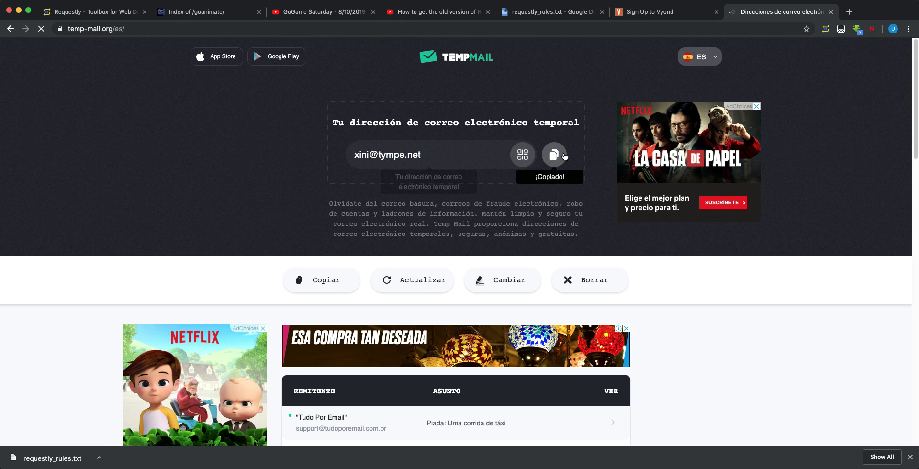
Paste the temporary address into Work email, enter a password, accept the terms, and submit the sign-up
key(ctrl+shift+Tab)
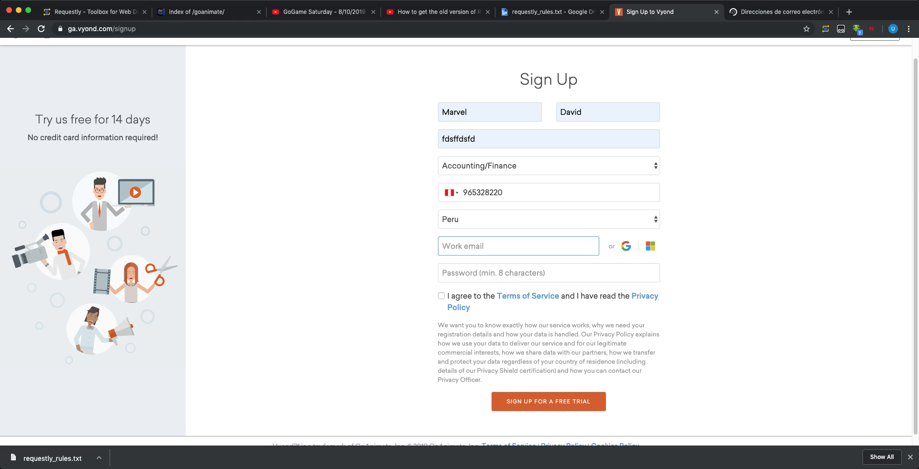
key(super+v)
click(440, 265)
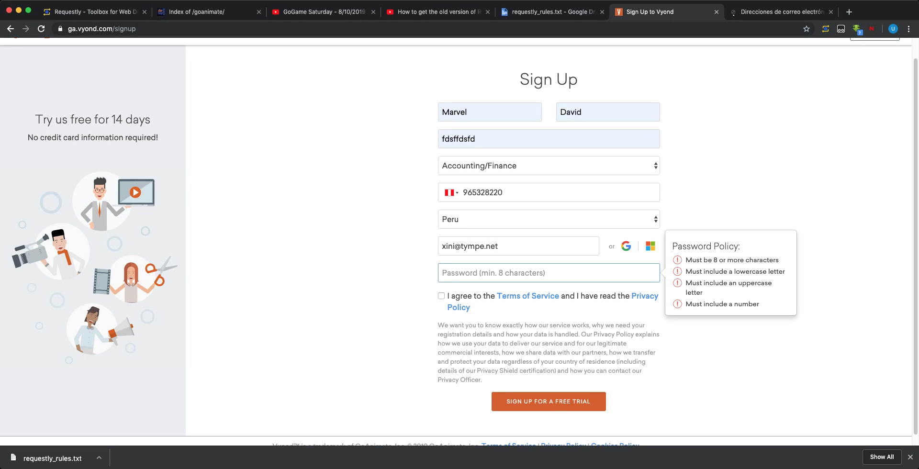
text(**********)
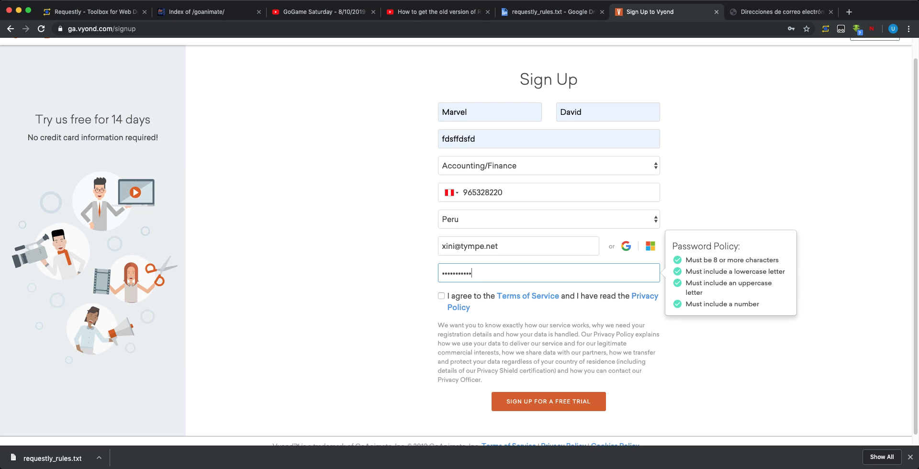
click(457, 297)
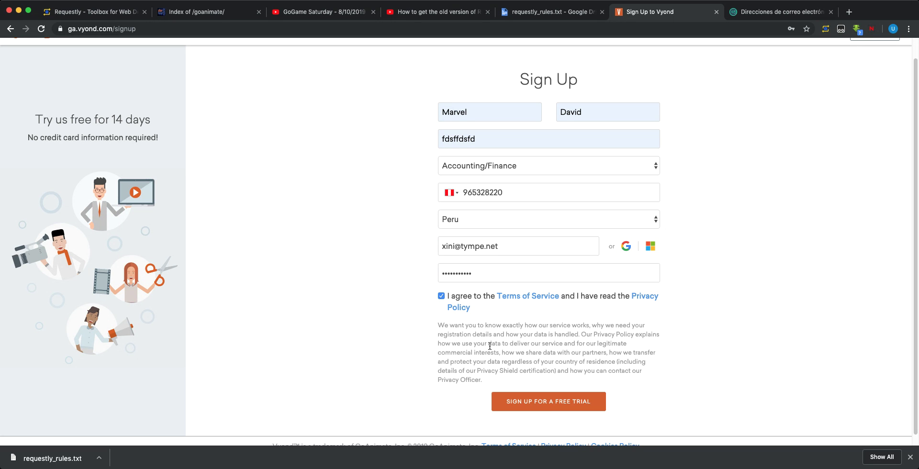
click(528, 407)
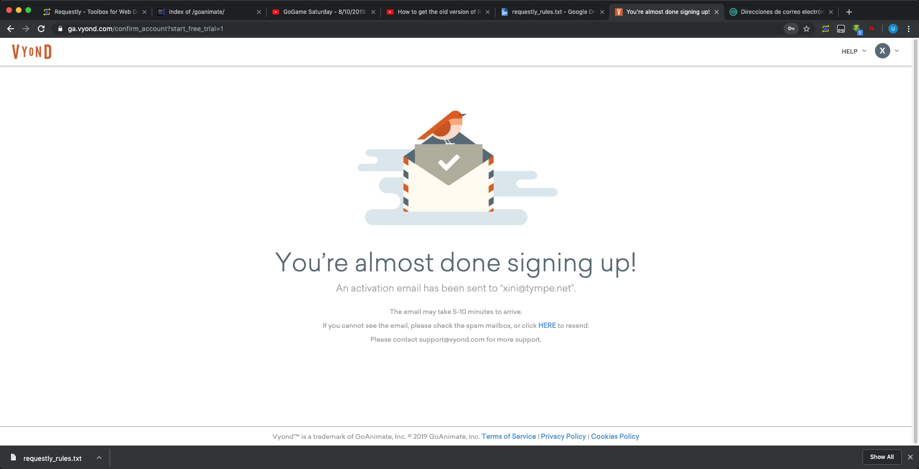
Open Vyond's 'Activate your account' email in the Temp Mail inbox and press its Activate Your Account button
click(768, 14)
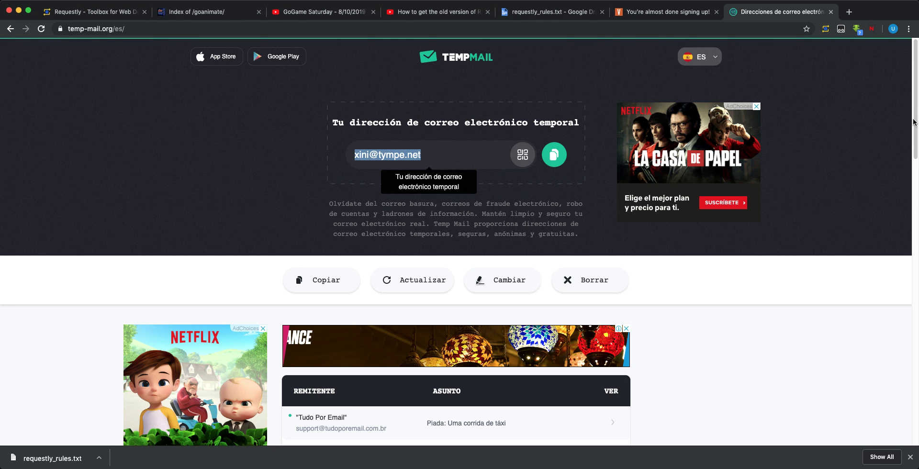
scroll(917, 152, down, 3)
scroll(916, 152, down, 8)
scroll(740, 188, up, 4)
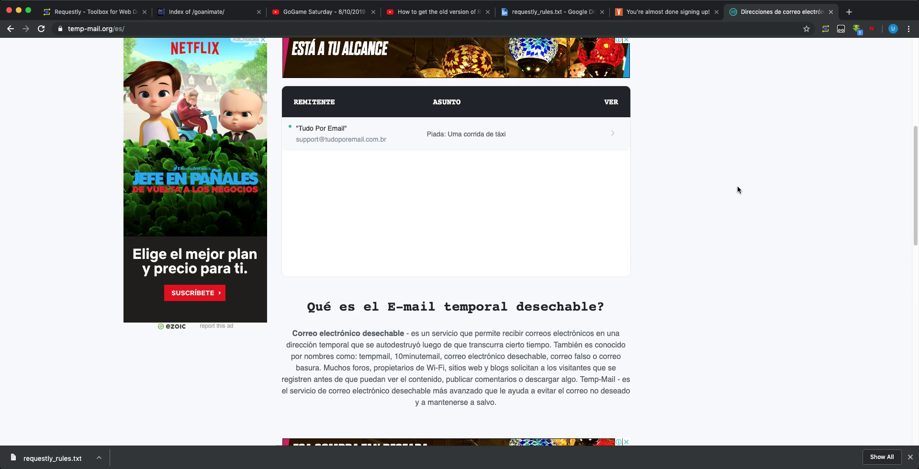
click(331, 134)
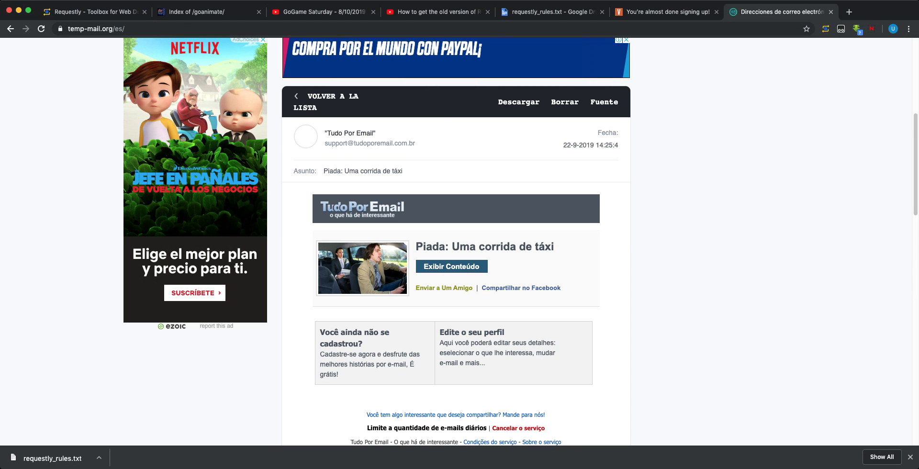
click(9, 28)
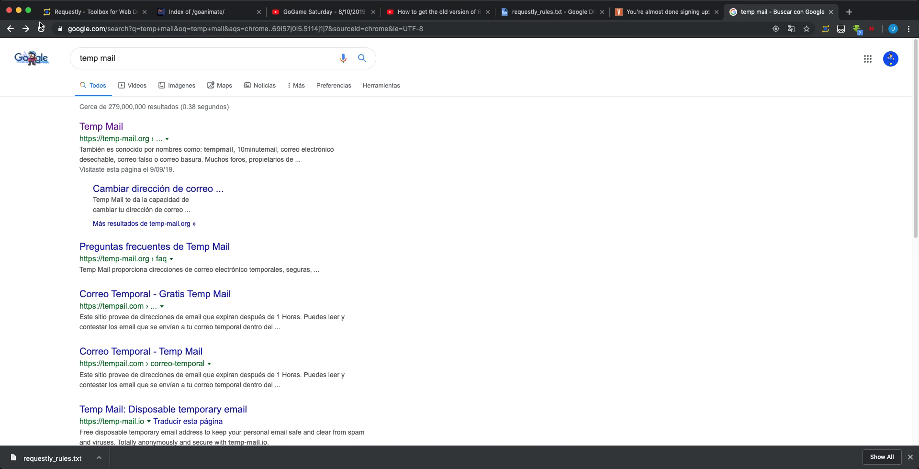
click(25, 29)
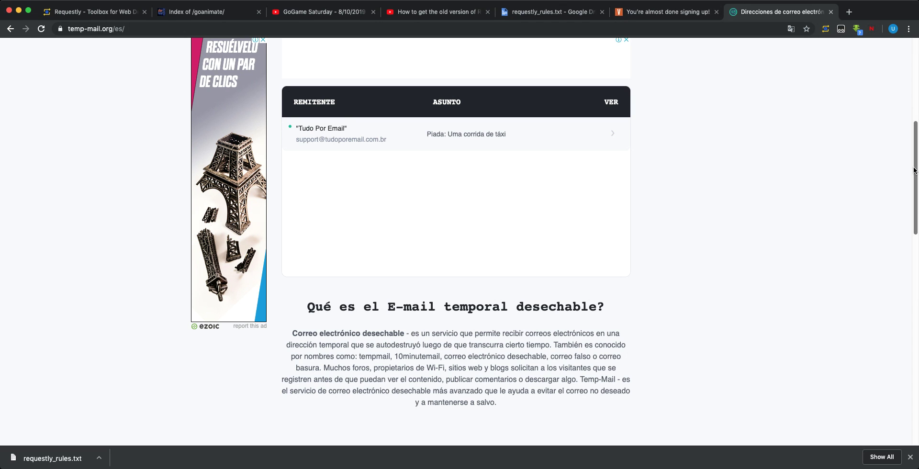
drag(914, 170, 918, 138)
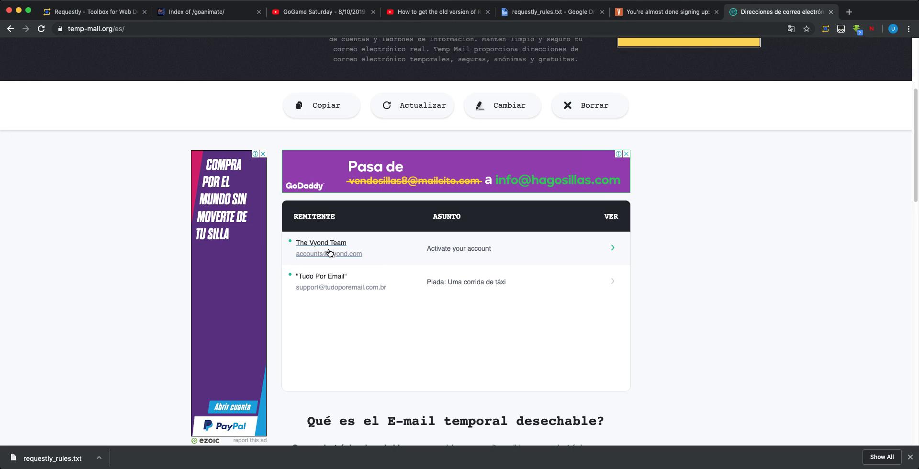
click(329, 253)
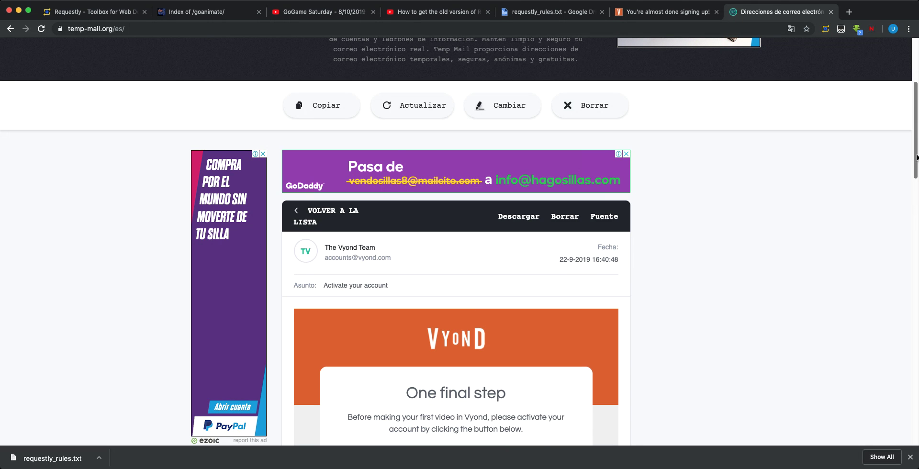
scroll(916, 158, down, 7)
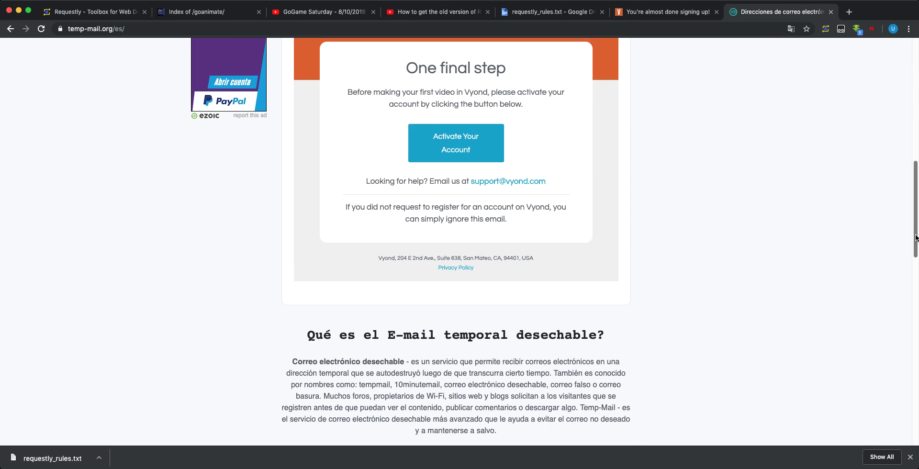
click(490, 150)
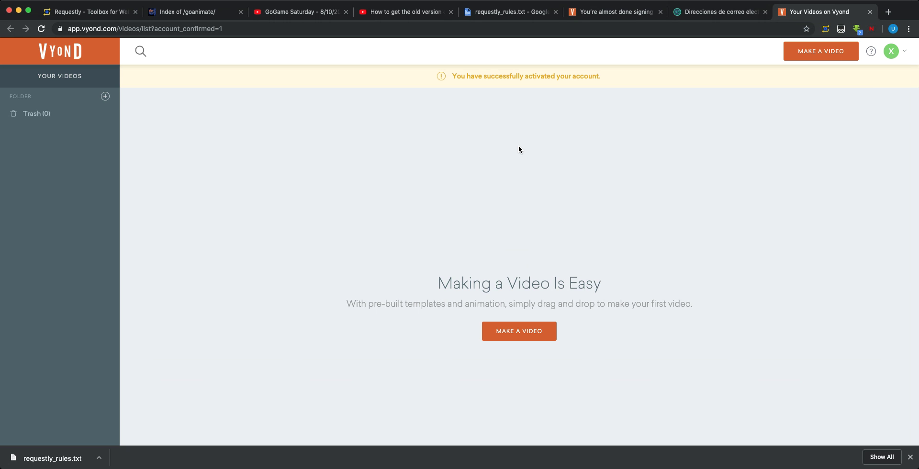
From the account menu, start a Legacy Video Maker video and try Whiteboard Animation, closing its failed tab
click(900, 59)
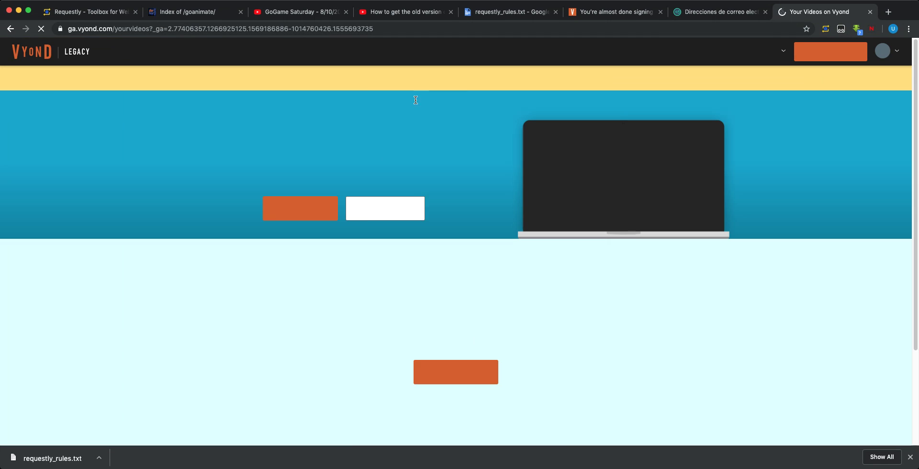
drag(601, 76, 332, 75)
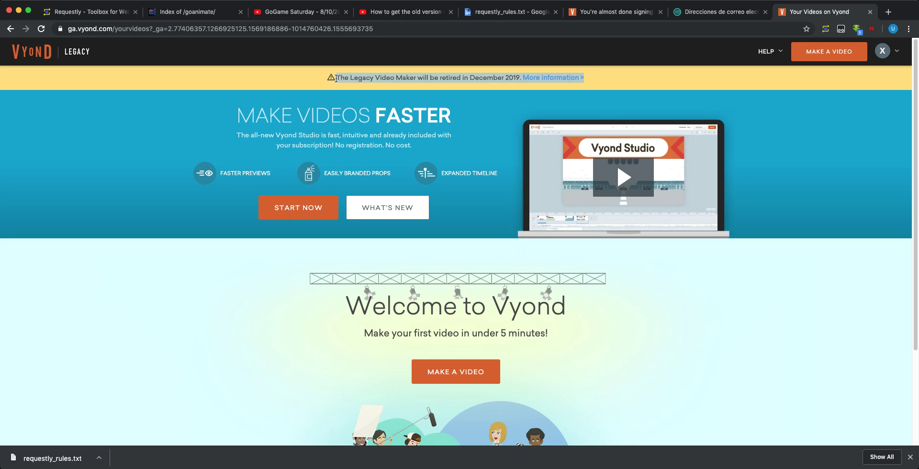
click(488, 382)
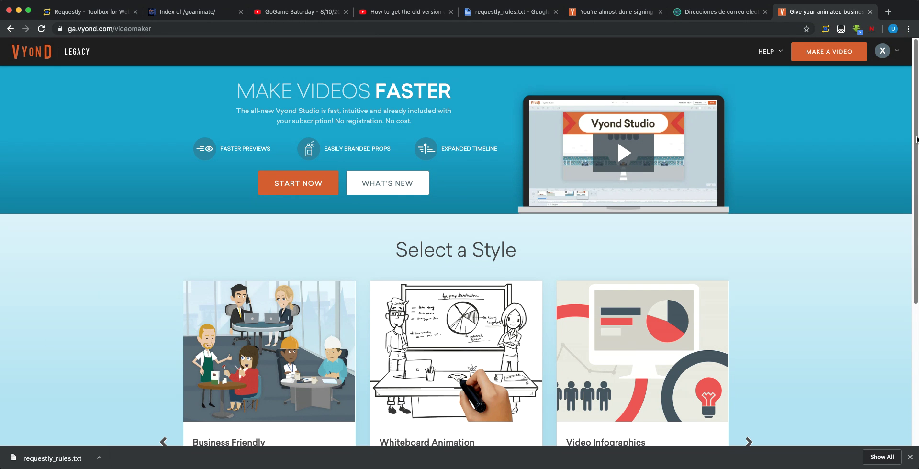
scroll(899, 354, down, 5)
click(450, 341)
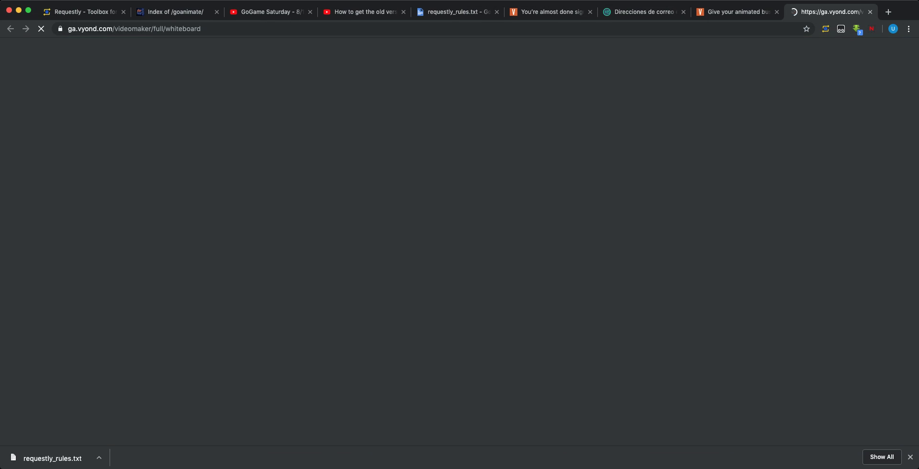
key(super+w)
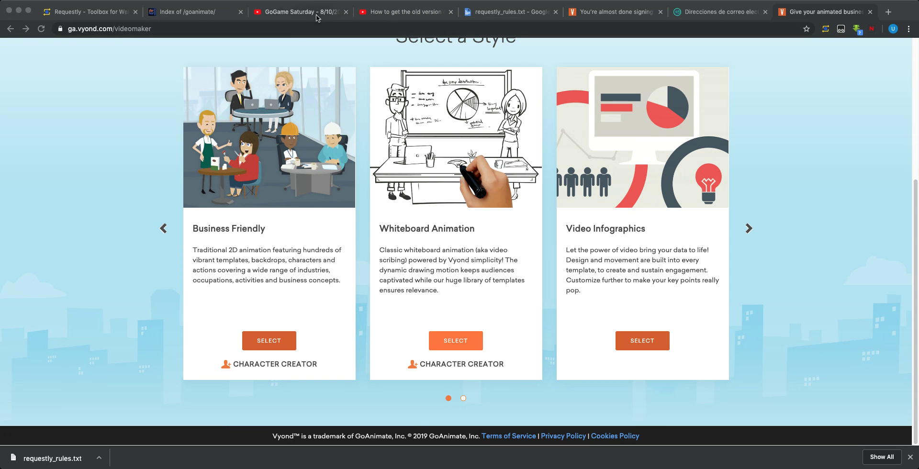
Return to the requestly_rules.txt tab and scroll through its JSON replace rules
click(395, 12)
click(479, 11)
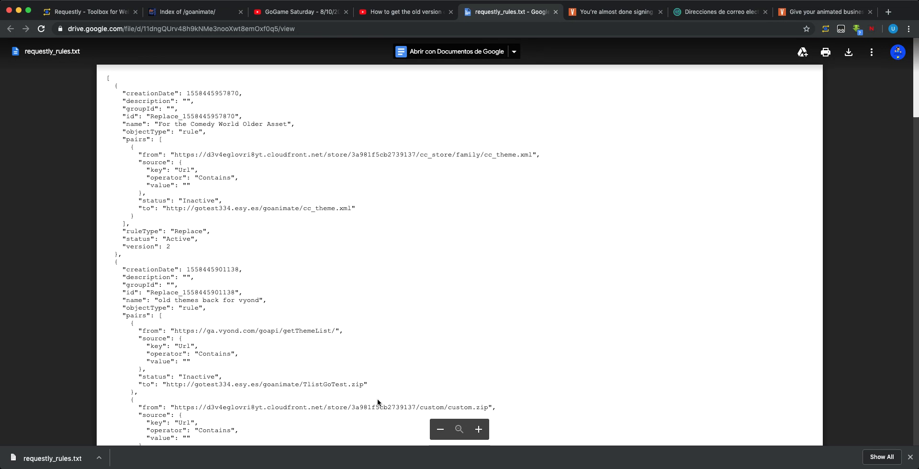
drag(916, 112, 915, 444)
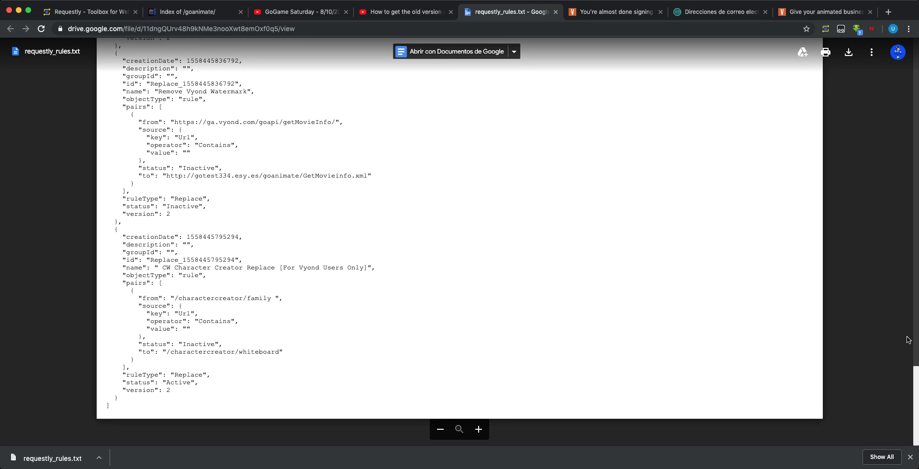
drag(916, 376, 889, 86)
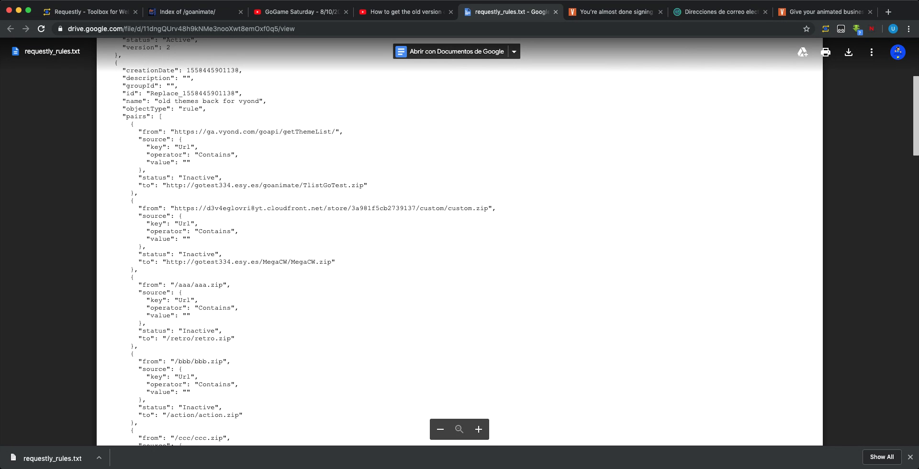
Open GoTest334's 'How To Get Back GoTest CW' video from the channel's Videos and pause it
click(390, 17)
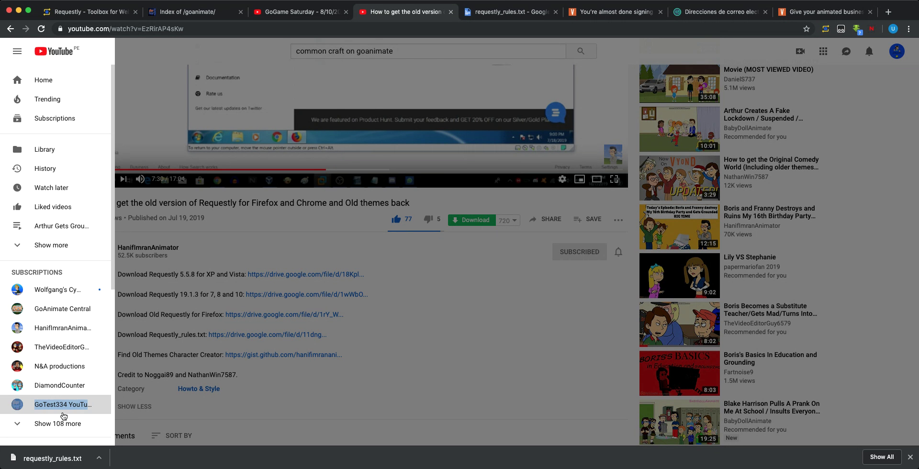
click(63, 412)
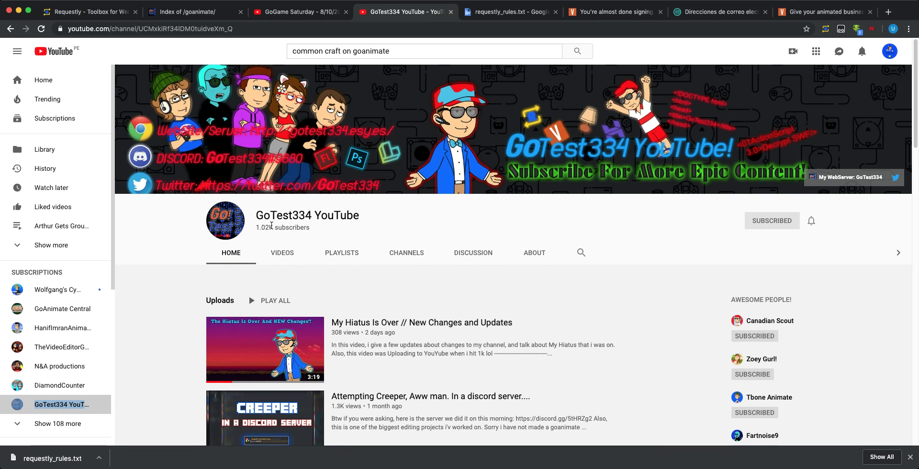
click(283, 253)
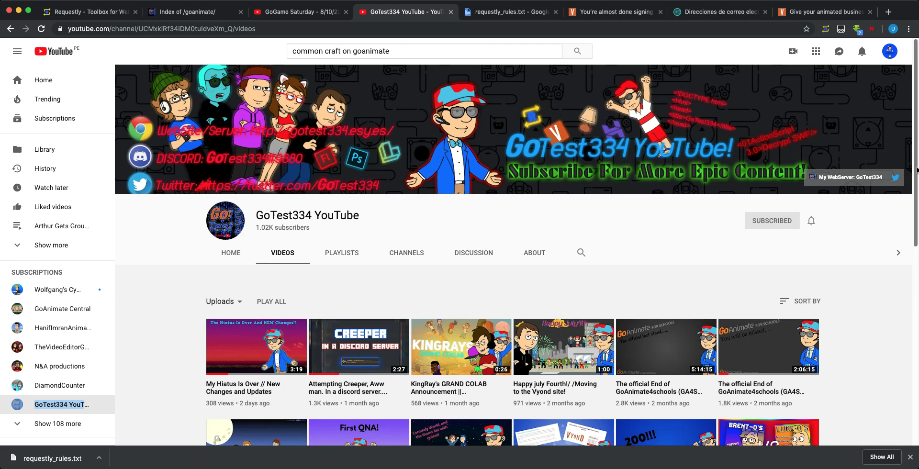
scroll(284, 169, down, 6)
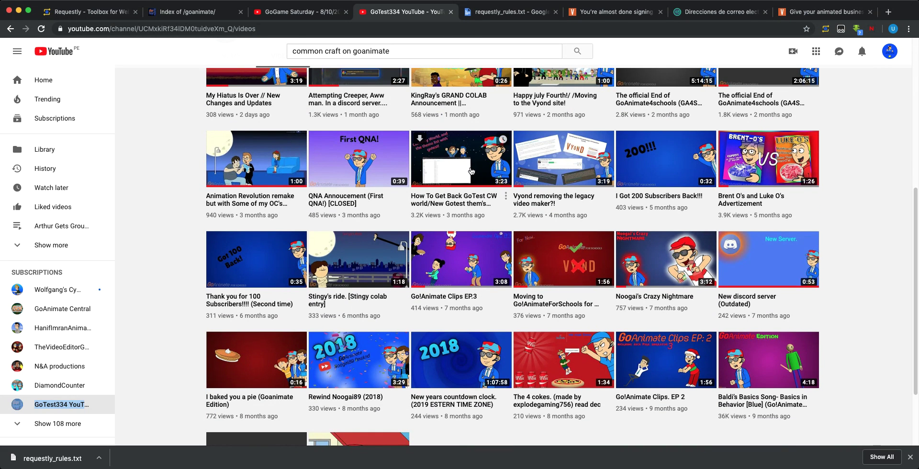
click(471, 171)
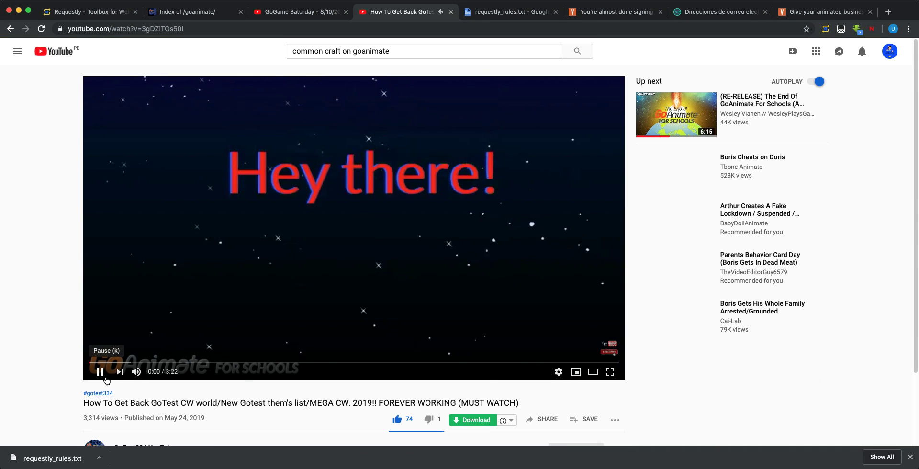
click(107, 378)
Expand the pinned comment and copy the VYOND Replace pattern
scroll(359, 80, down, 10)
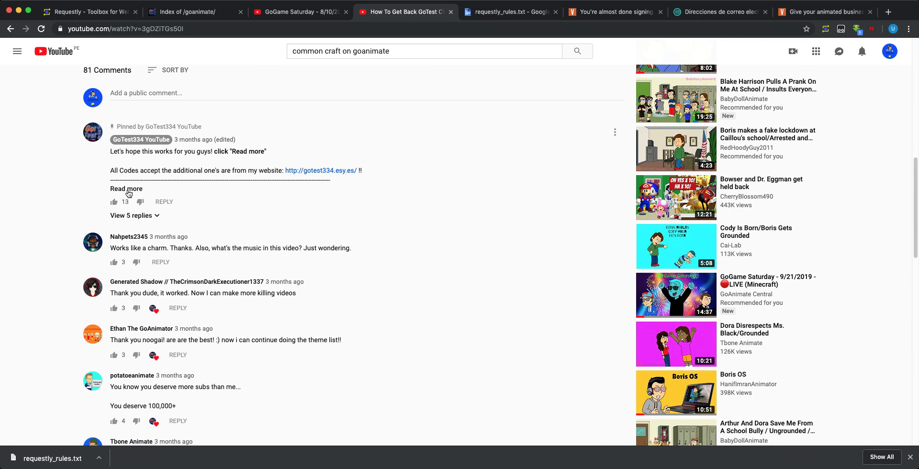
click(127, 190)
drag(388, 261, 135, 259)
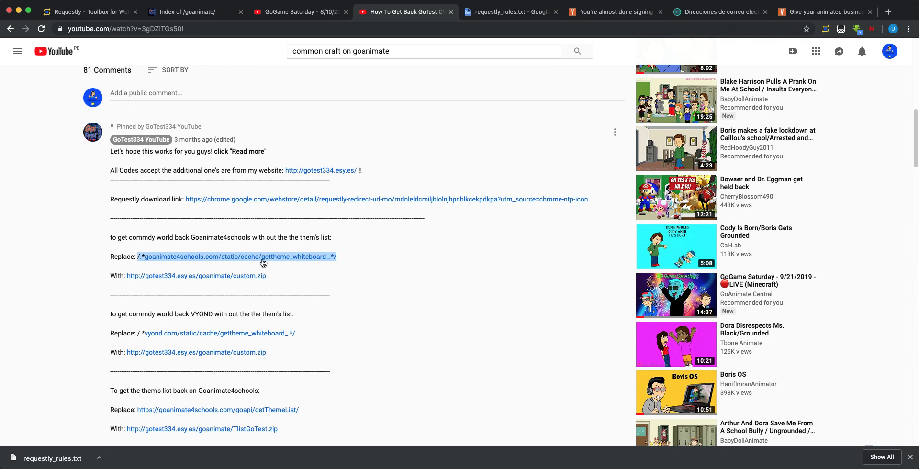
drag(308, 324, 139, 336)
drag(303, 338, 111, 329)
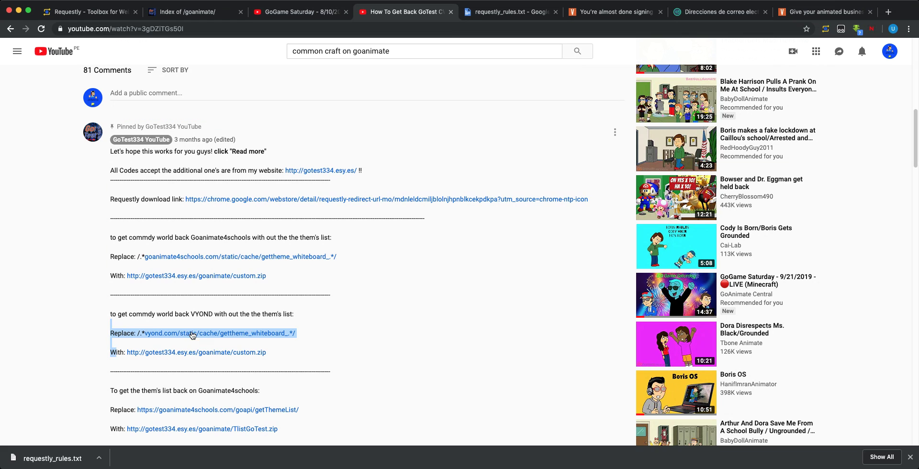
click(55, 334)
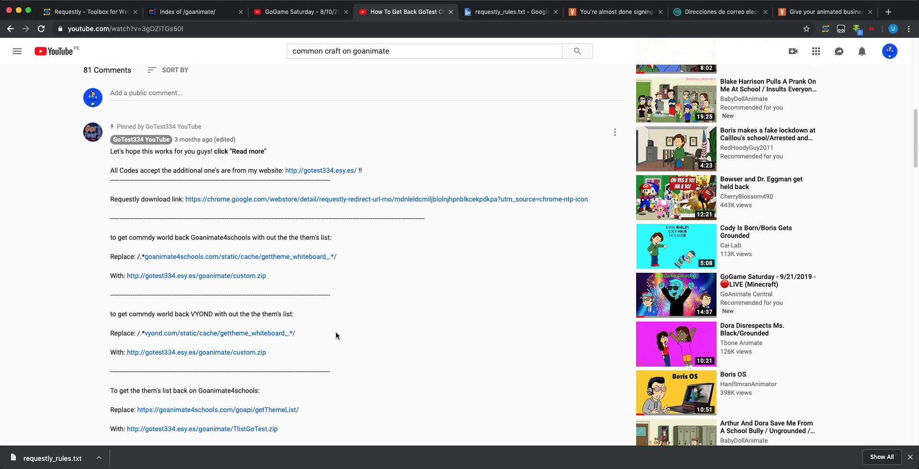
drag(328, 338, 136, 335)
key(super+c)
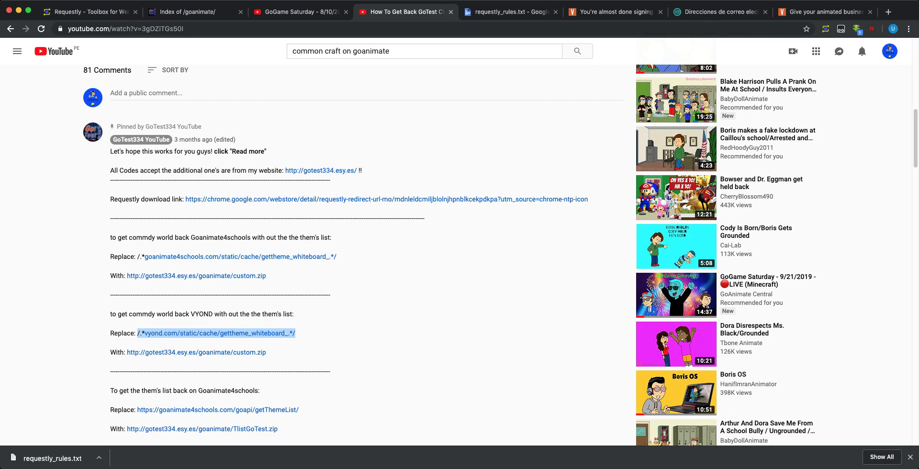
key(super+Tab)
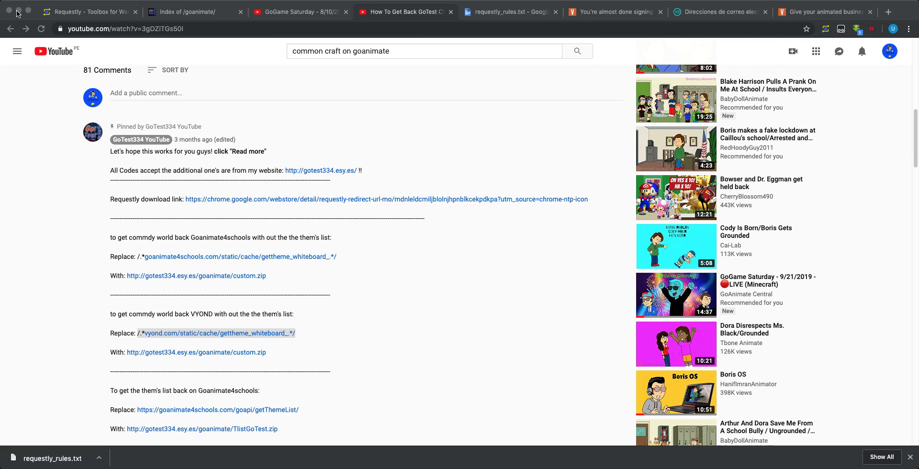
Replace the first Replace URL with /.*vyond.com/static/cache/gettheme_whiteboard_.*/ and save the rule
click(602, 13)
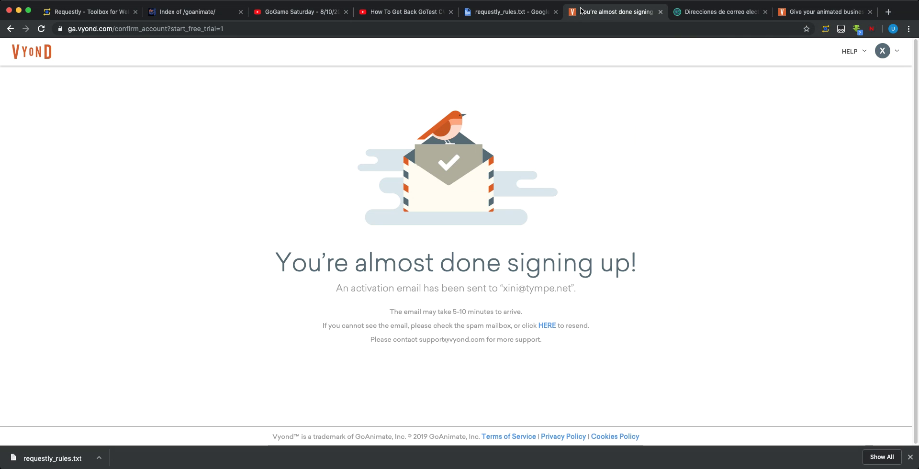
click(84, 12)
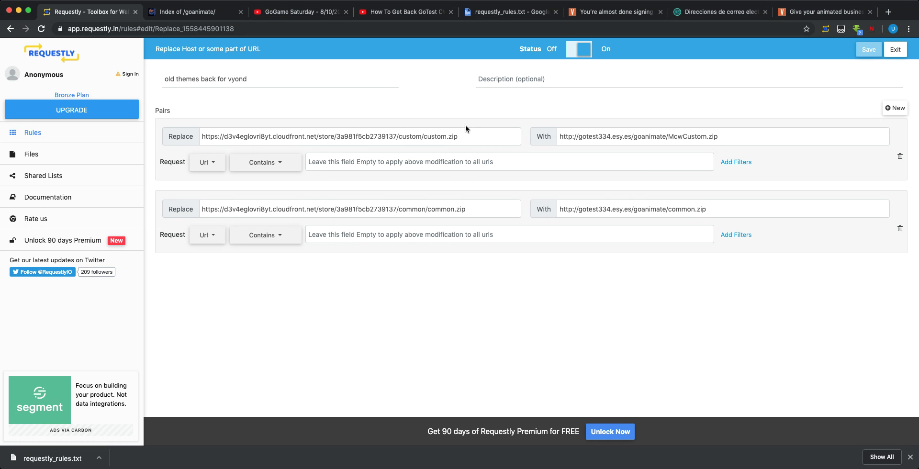
drag(460, 137, 319, 136)
click(218, 137)
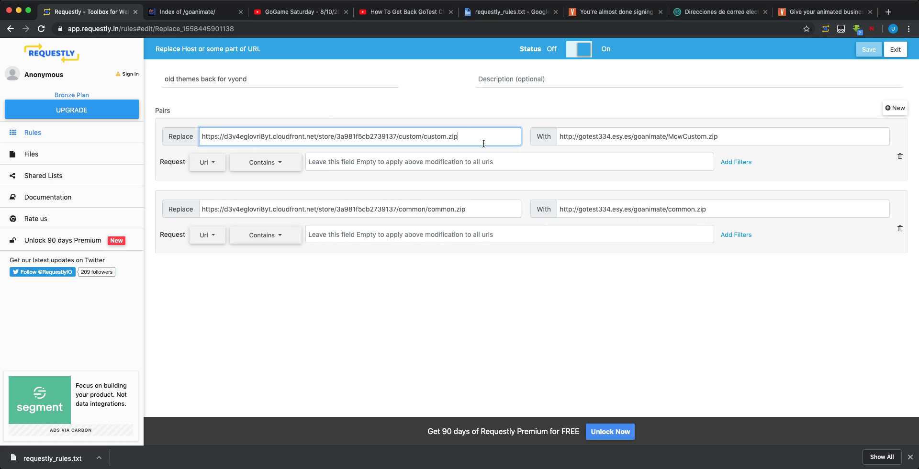
drag(482, 139, 202, 139)
key(super+v)
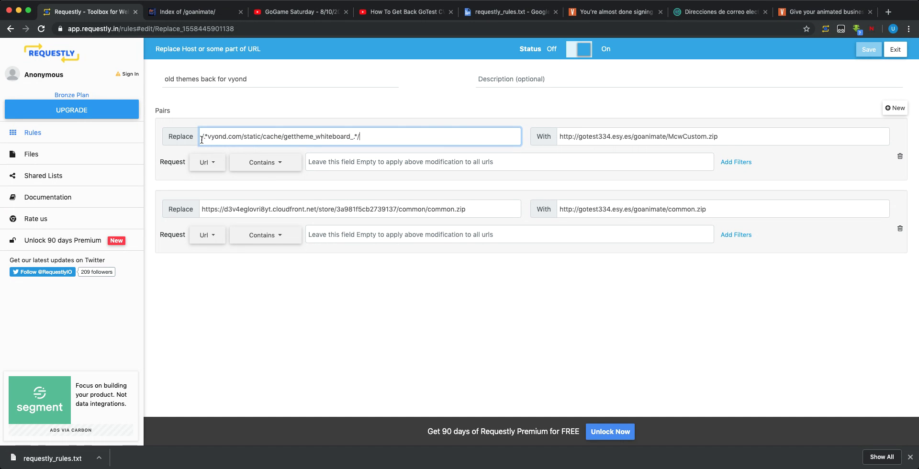
click(869, 50)
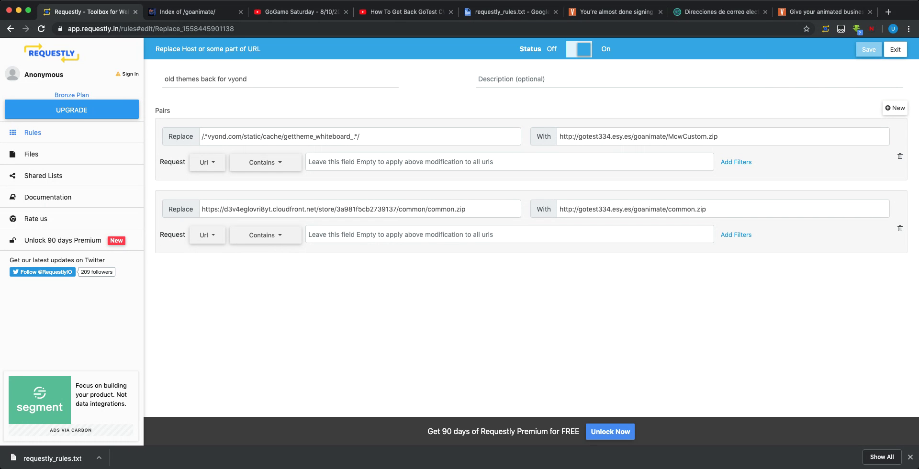
key(super+Tab)
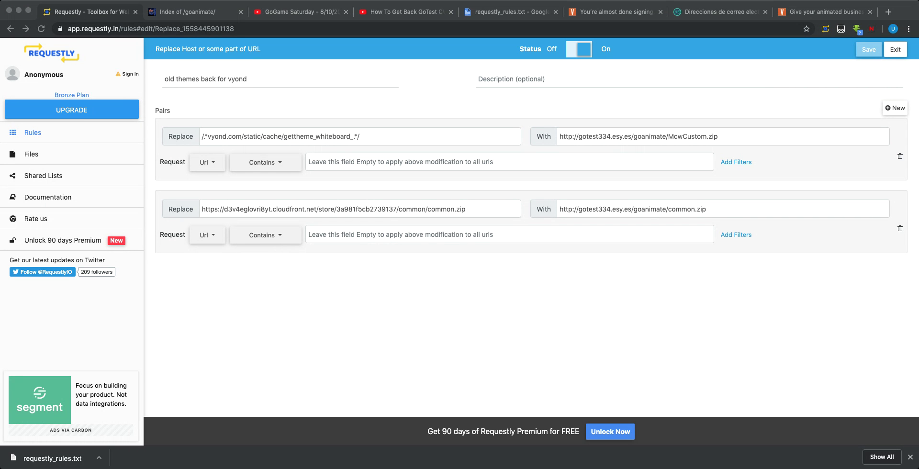